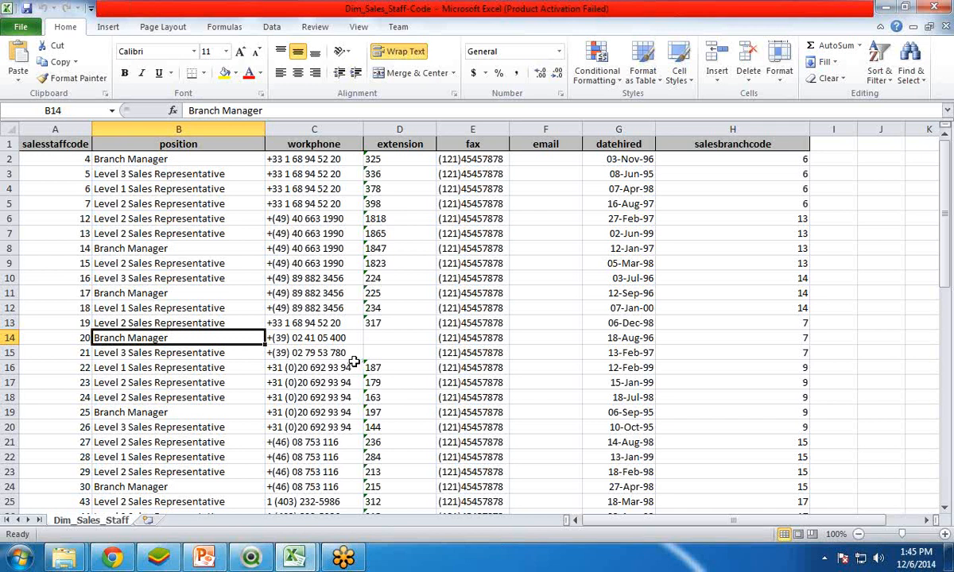
# Step: Switch to PowerPoint to review the Business Requirement slide, check the QlikView document, and return to the Dim_Sales_Staff-Code workbook in Excel
pyautogui.click(201, 559)
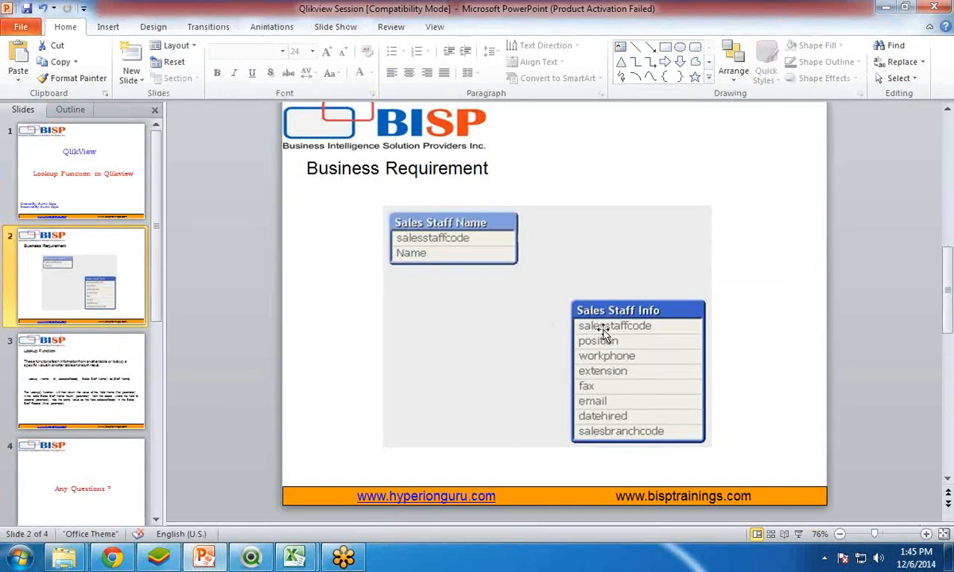
pyautogui.moveTo(250, 561)
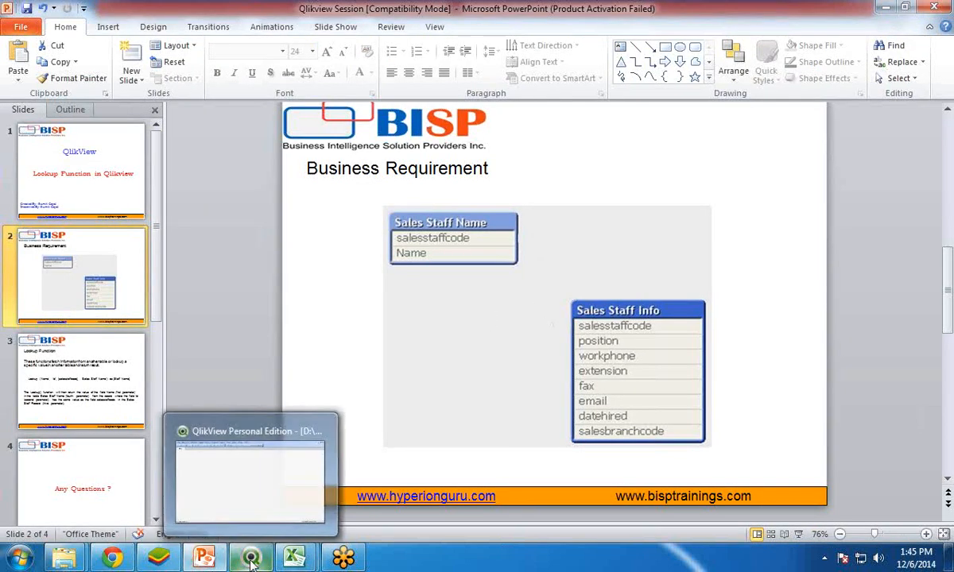
pyautogui.click(250, 561)
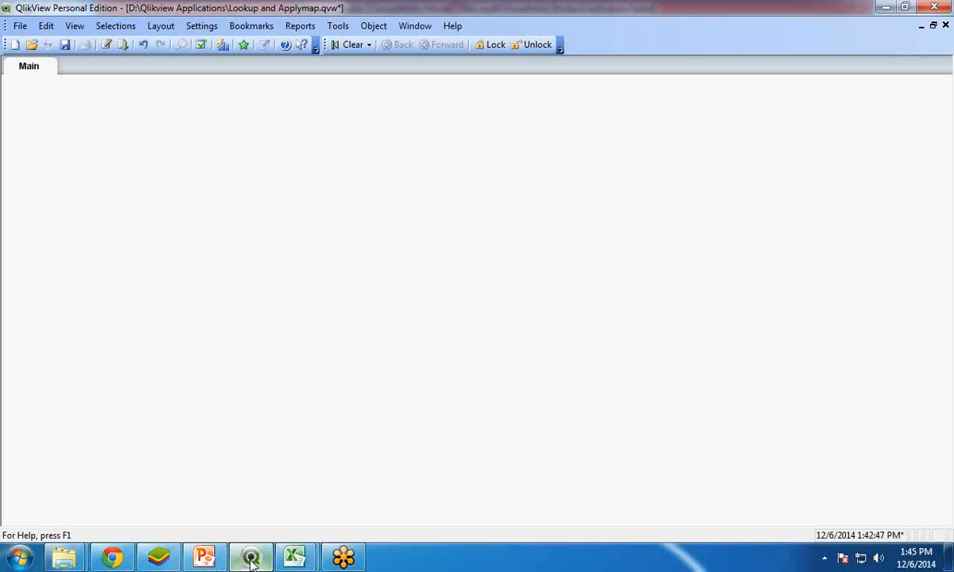
pyautogui.moveTo(294, 559)
pyautogui.click(247, 500)
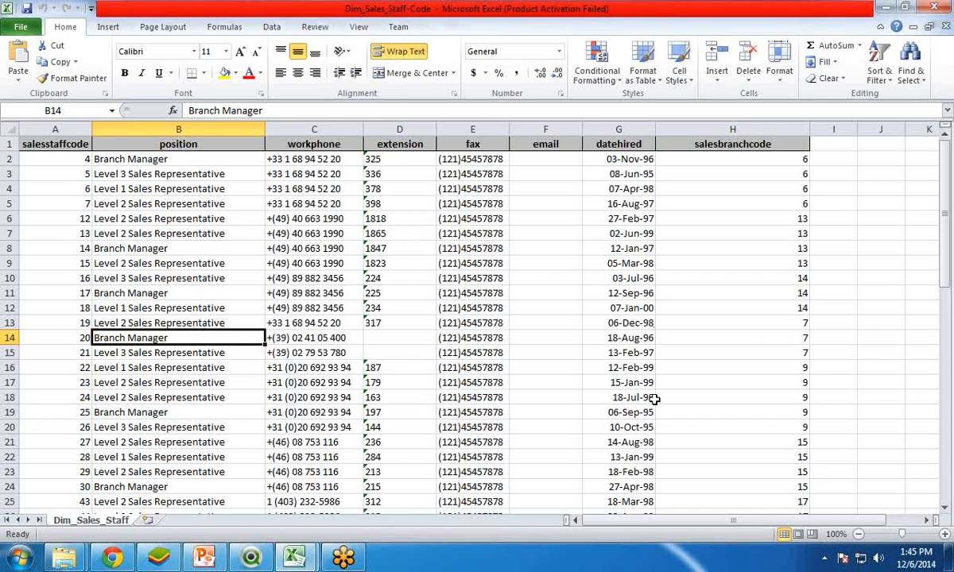
# Step: Switch to QlikView and add a load statement for the Desktop workbook Dim_Sales_Staff-Code to the script, keeping the default Excel (xlsx) import settings
pyautogui.click(250, 559)
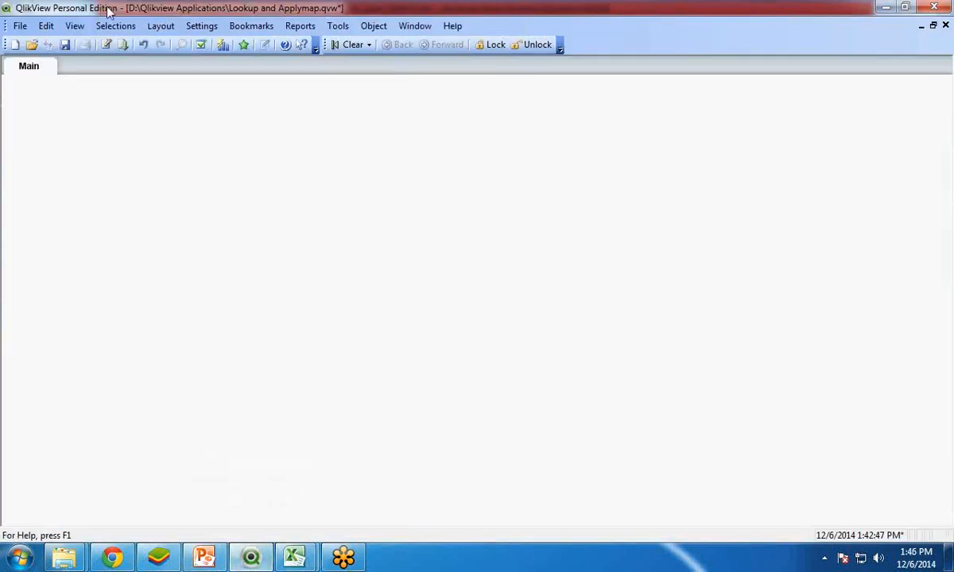
pyautogui.click(105, 44)
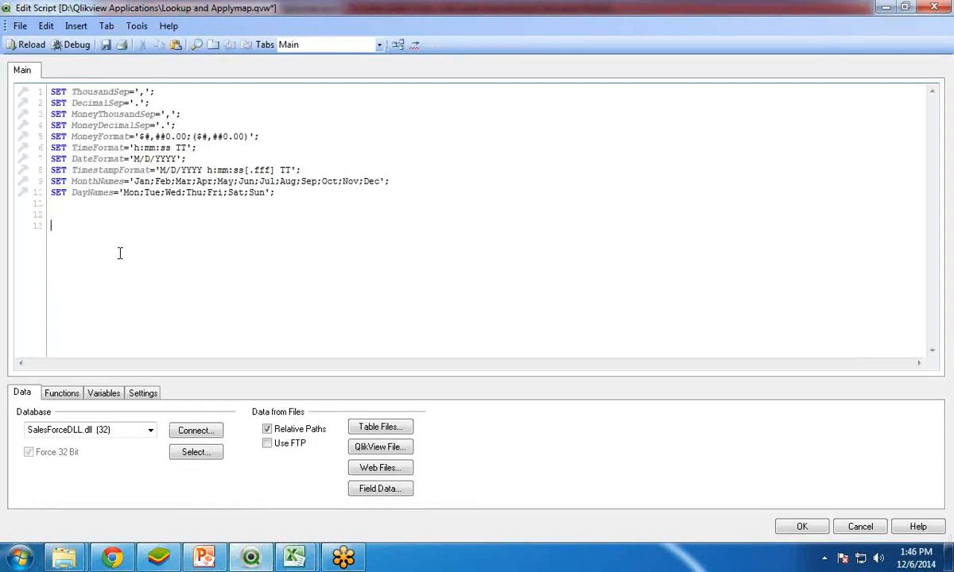
pyautogui.click(369, 428)
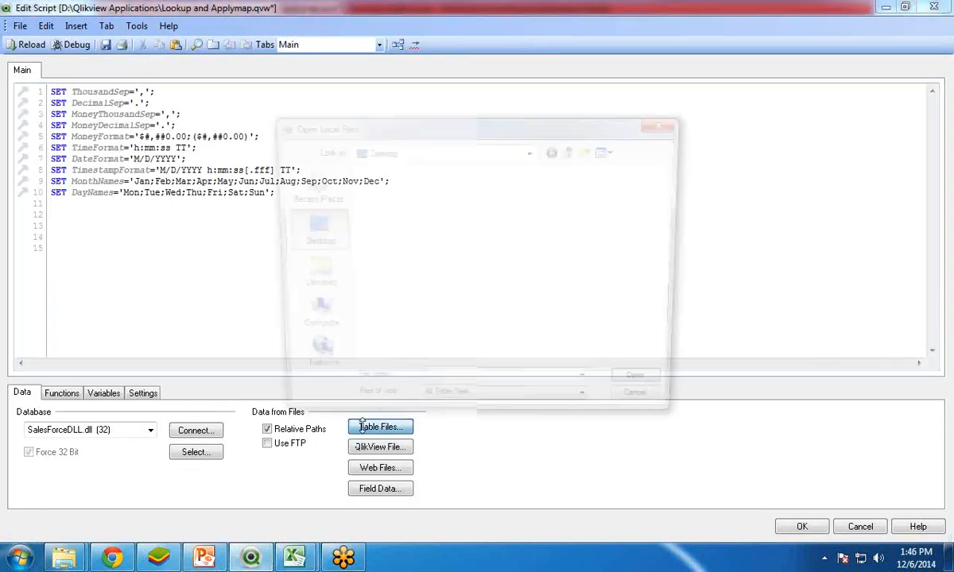
pyautogui.moveTo(673, 191); pyautogui.dragTo(673, 330)
pyautogui.click(430, 226)
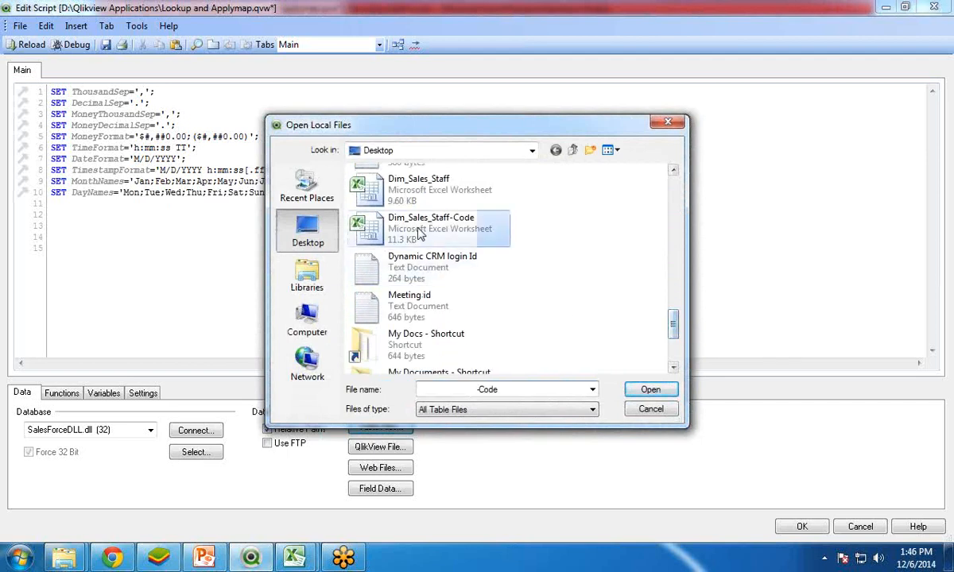
pyautogui.click(652, 390)
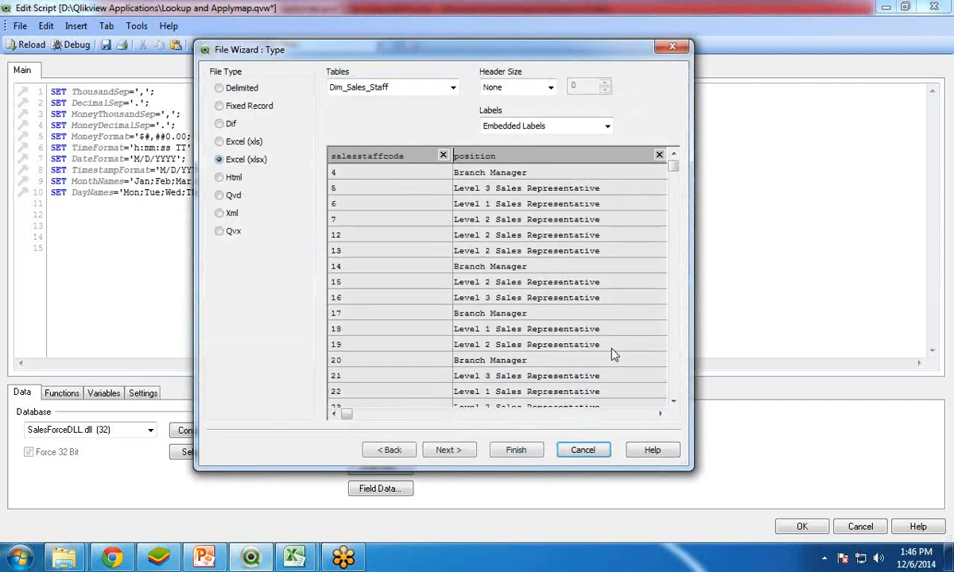
pyautogui.click(516, 449)
# Step: Replace the Directory statement above the load with the table label [Sales Staff Code]:
pyautogui.moveTo(105, 203); pyautogui.dragTo(49, 203)
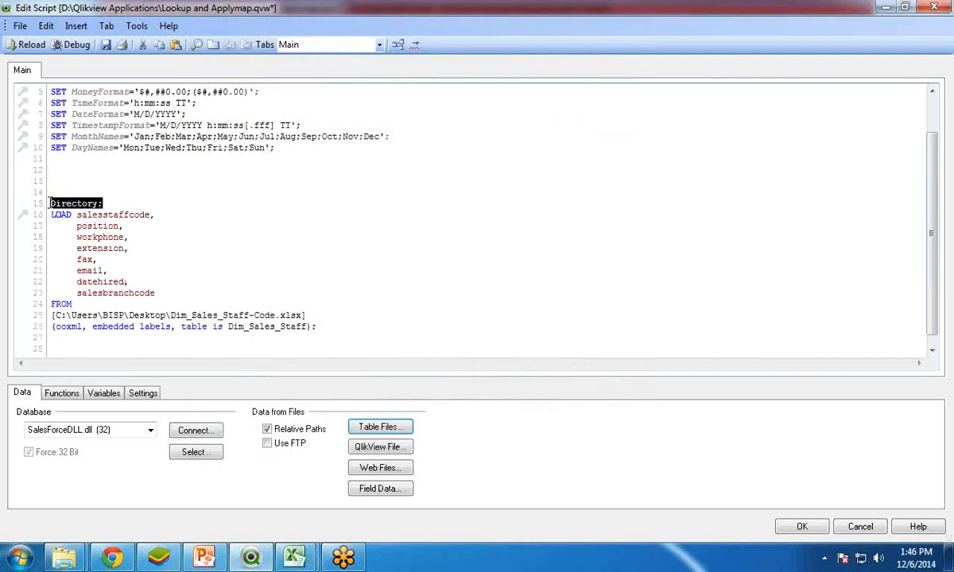
pyautogui.write('[Sa')
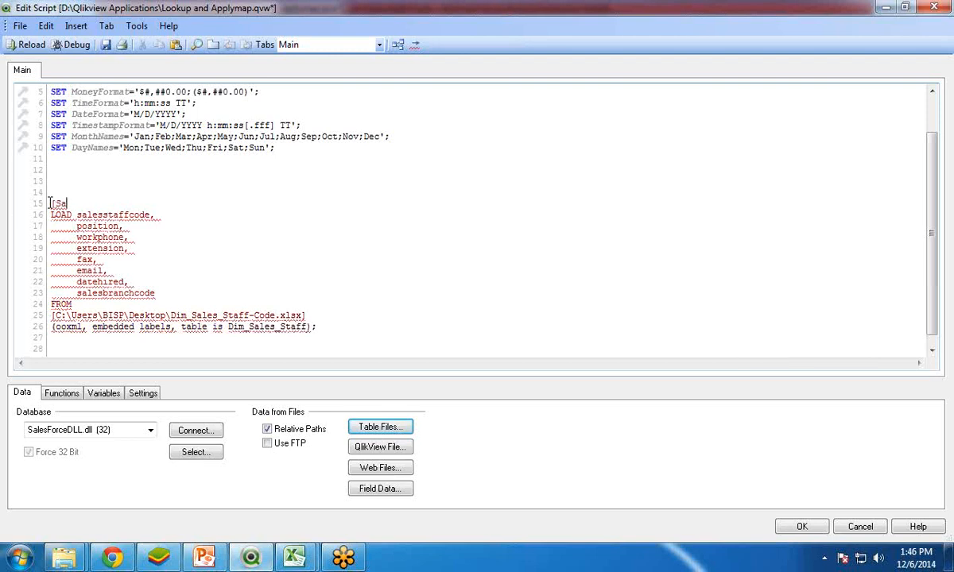
pyautogui.write('les Staff Co')
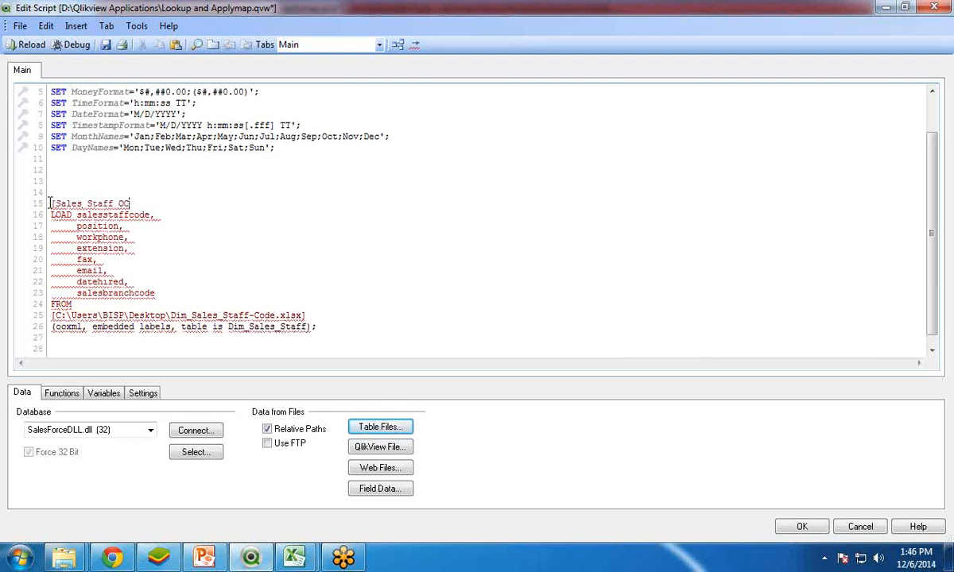
pyautogui.write('de]:')
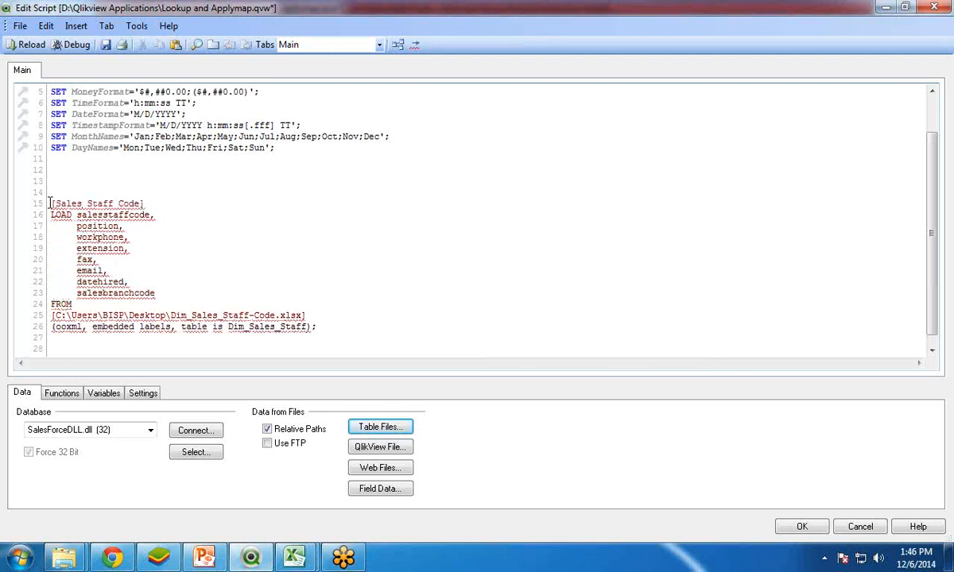
# Step: Save the document and reload the script without adding any fields to the sheet as list boxes
pyautogui.click(109, 46)
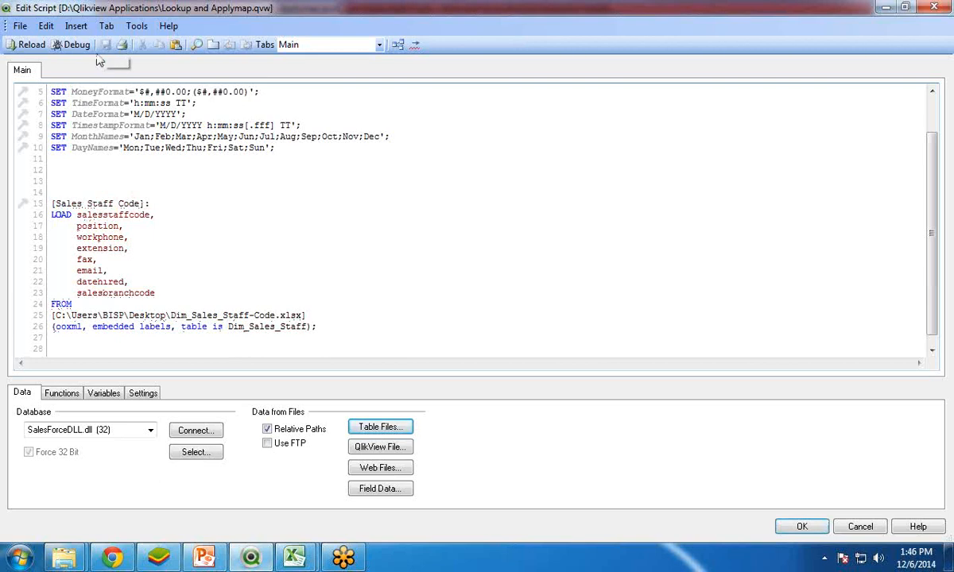
pyautogui.click(27, 45)
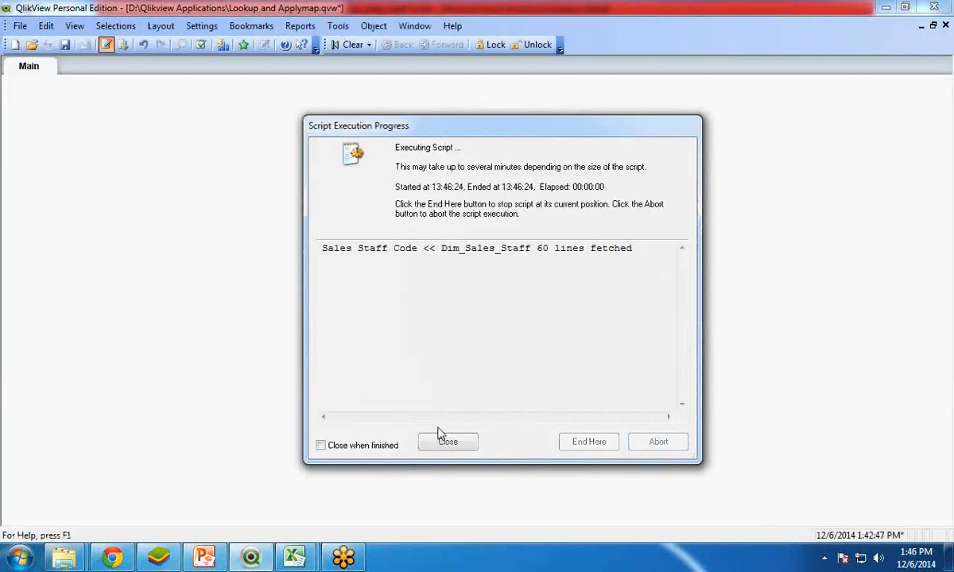
pyautogui.click(448, 442)
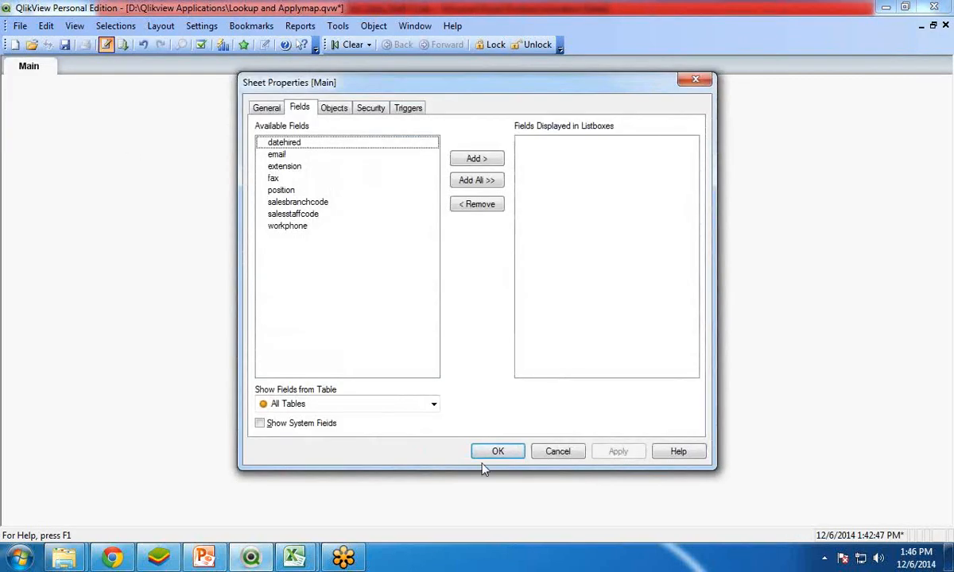
pyautogui.click(491, 452)
# Step: Create a table box on the Main sheet with the fields salesstaffcode, position, salesbranchcode and datehired
pyautogui.rightClick(193, 198)
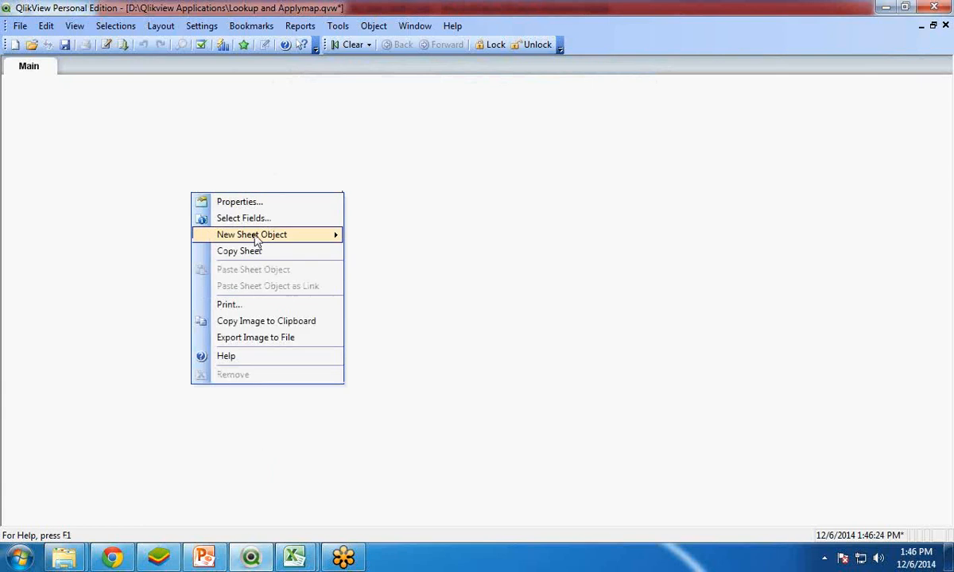
pyautogui.moveTo(262, 237)
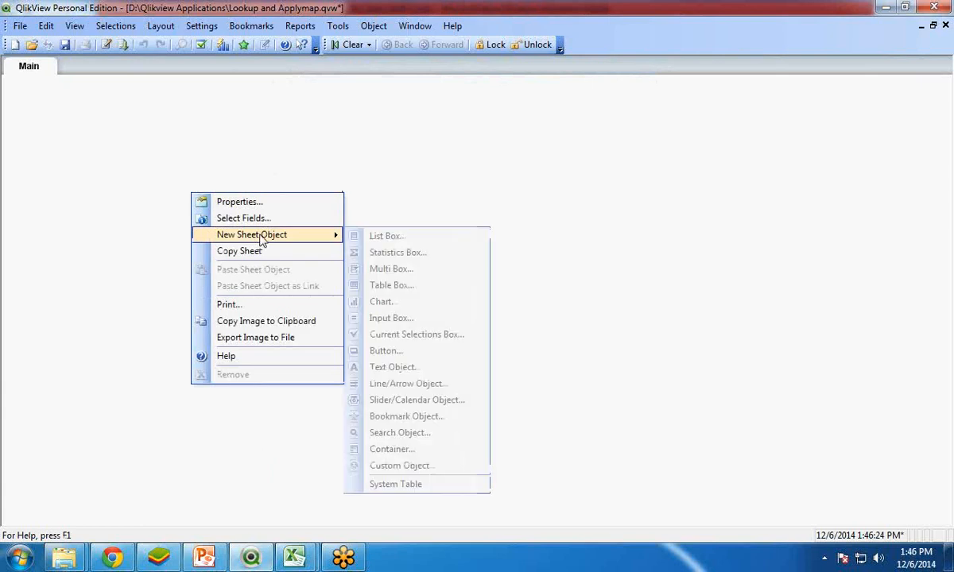
pyautogui.click(391, 288)
pyautogui.click(276, 250)
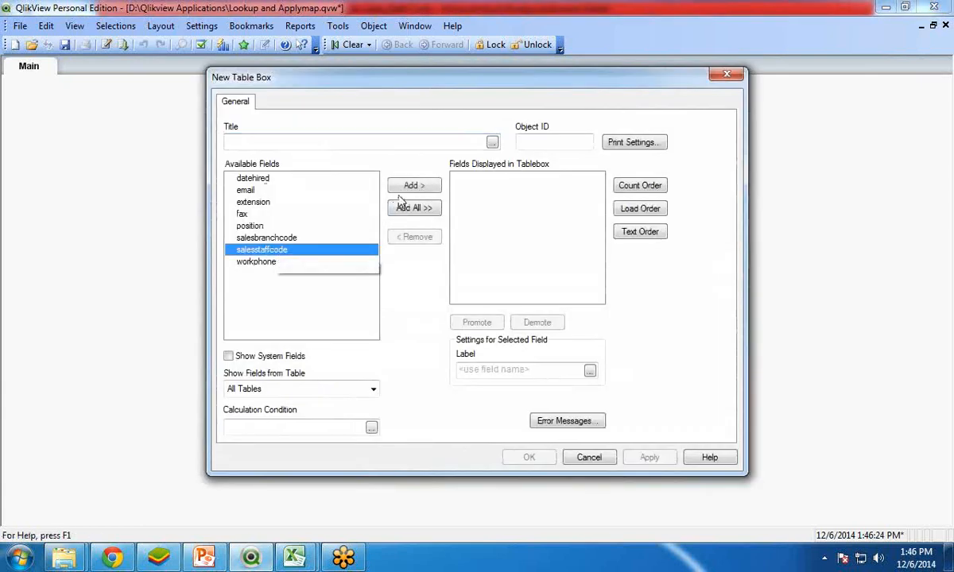
pyautogui.click(410, 186)
pyautogui.click(250, 226)
pyautogui.click(407, 187)
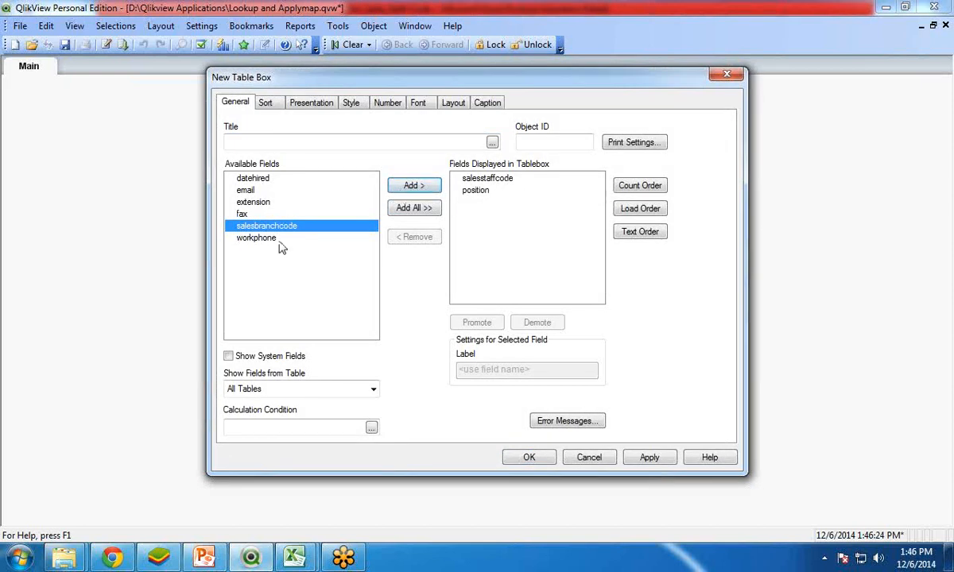
pyautogui.click(409, 186)
pyautogui.click(361, 179)
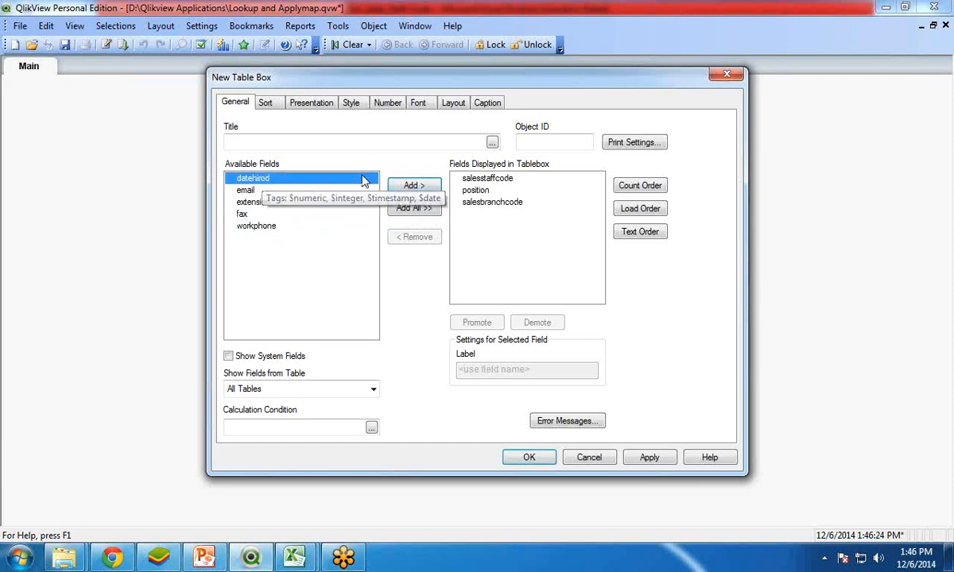
pyautogui.click(411, 186)
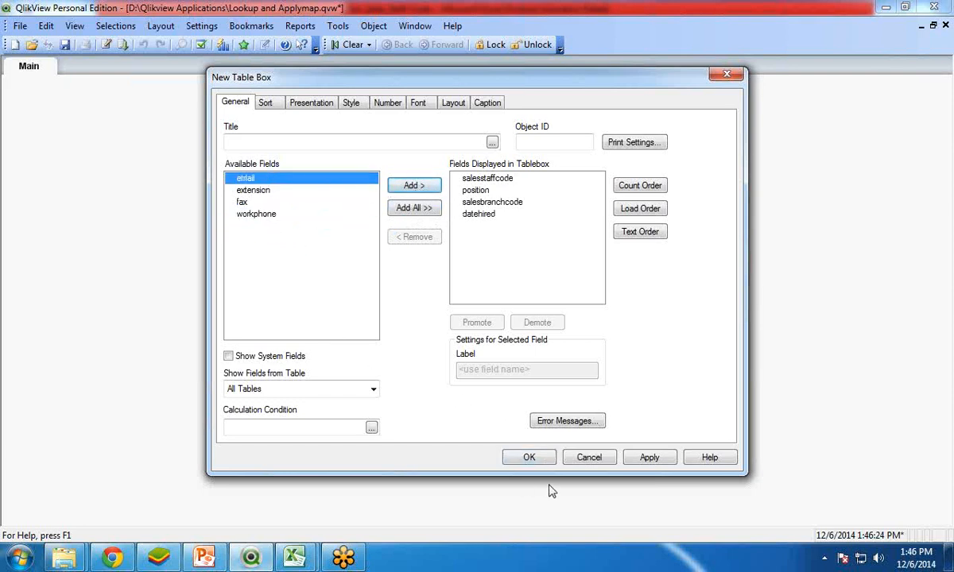
pyautogui.click(529, 458)
# Step: Resize the table box to show about 19 rows and place it near the upper middle of the sheet
pyautogui.moveTo(300, 195); pyautogui.dragTo(300, 124)
pyautogui.moveTo(490, 329); pyautogui.dragTo(580, 406)
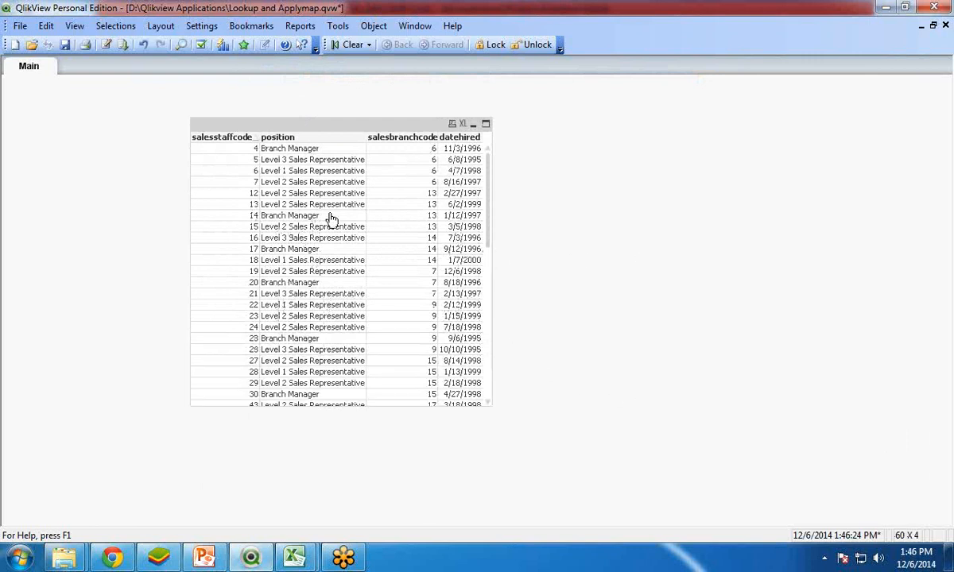
pyautogui.moveTo(330, 405); pyautogui.dragTo(329, 357)
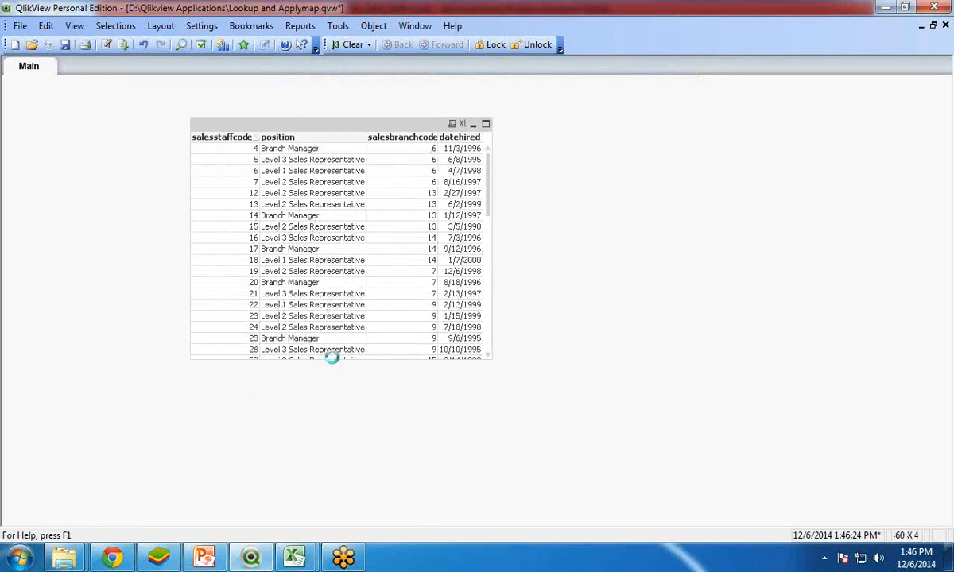
pyautogui.moveTo(298, 127); pyautogui.dragTo(342, 130)
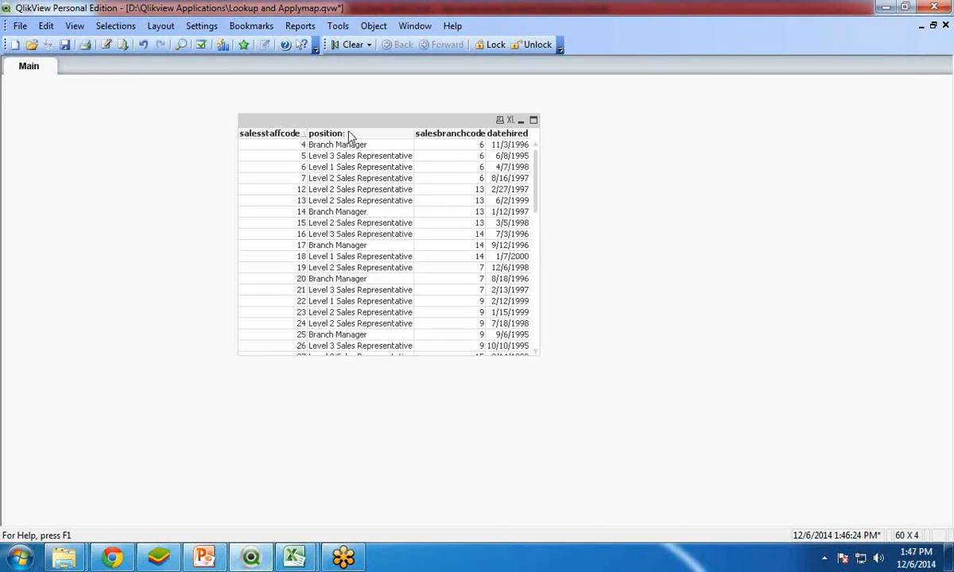
pyautogui.moveTo(348, 129); pyautogui.dragTo(363, 139)
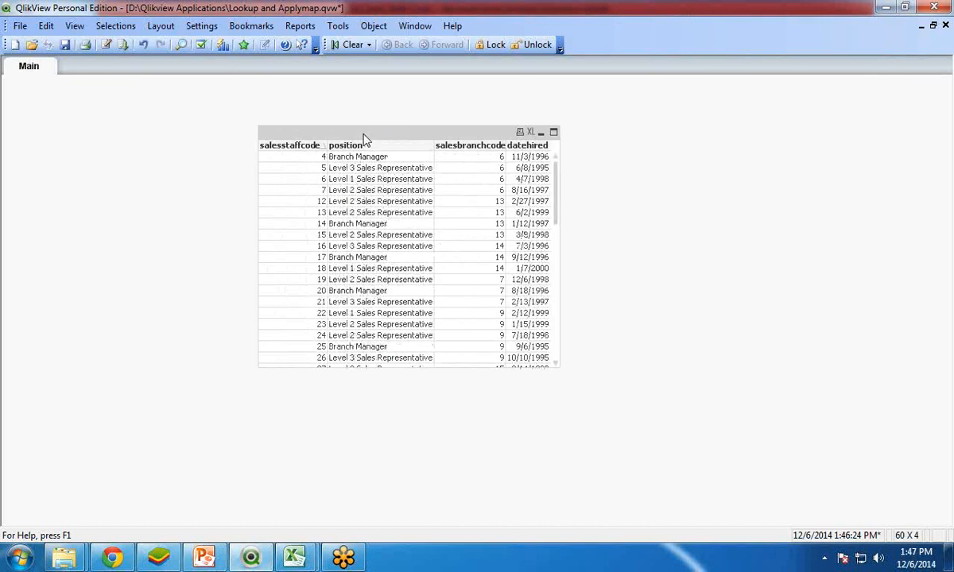
# Step: Add a load statement for the Desktop workbook Dim_Sales_Staff above the [Sales Staff Code] table in the script, keeping the default import settings
pyautogui.click(104, 45)
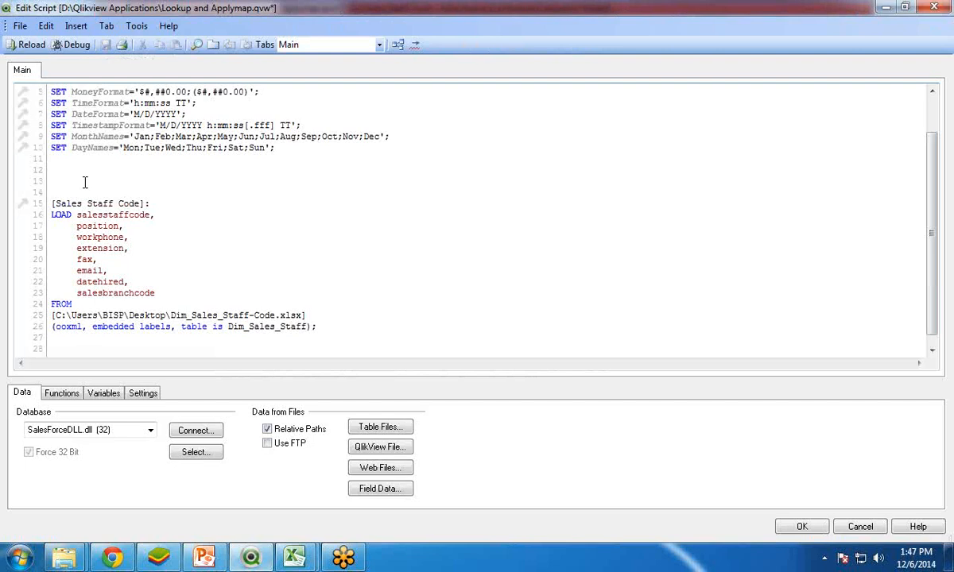
pyautogui.press('Return')
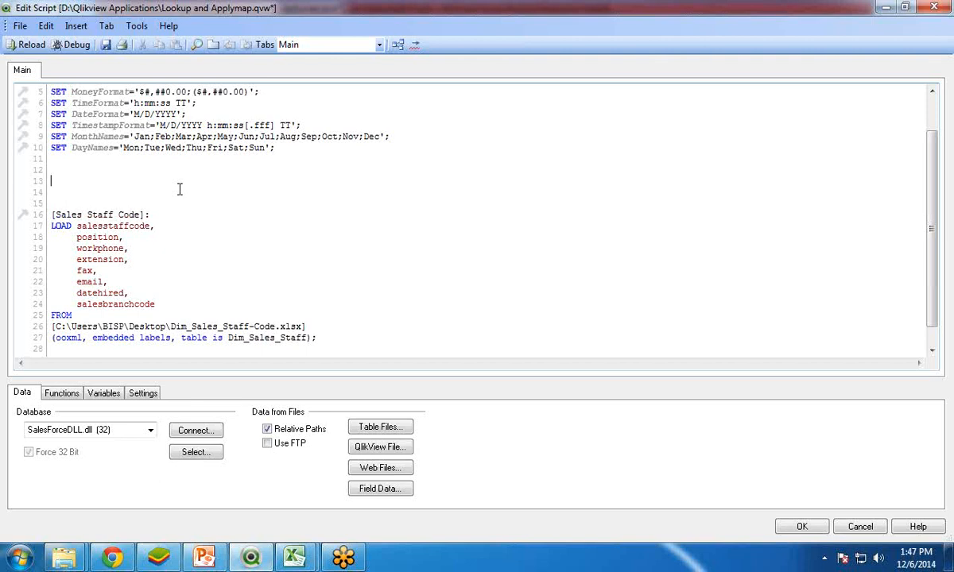
pyautogui.click(375, 426)
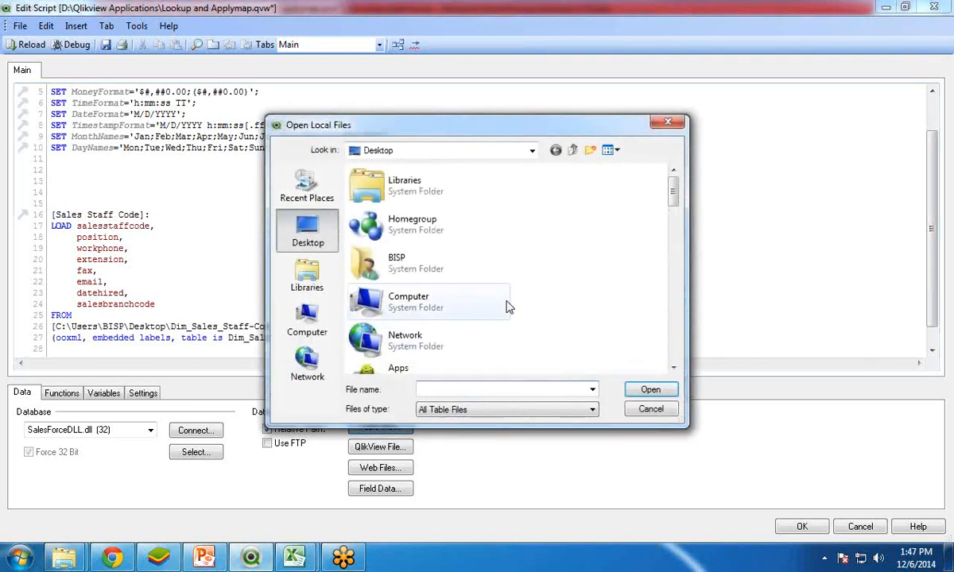
pyautogui.click(650, 409)
pyautogui.click(63, 177)
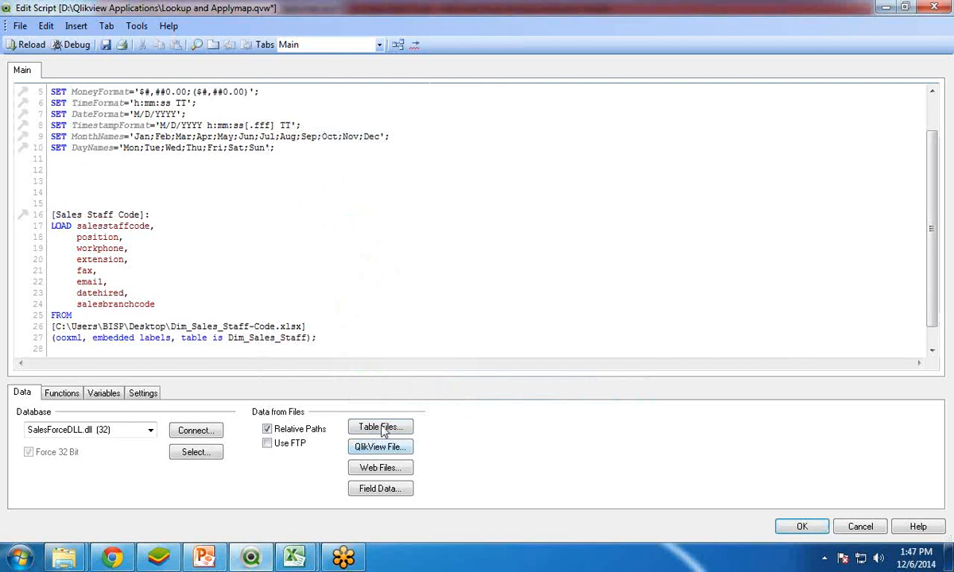
pyautogui.click(366, 432)
pyautogui.moveTo(670, 187); pyautogui.dragTo(674, 324)
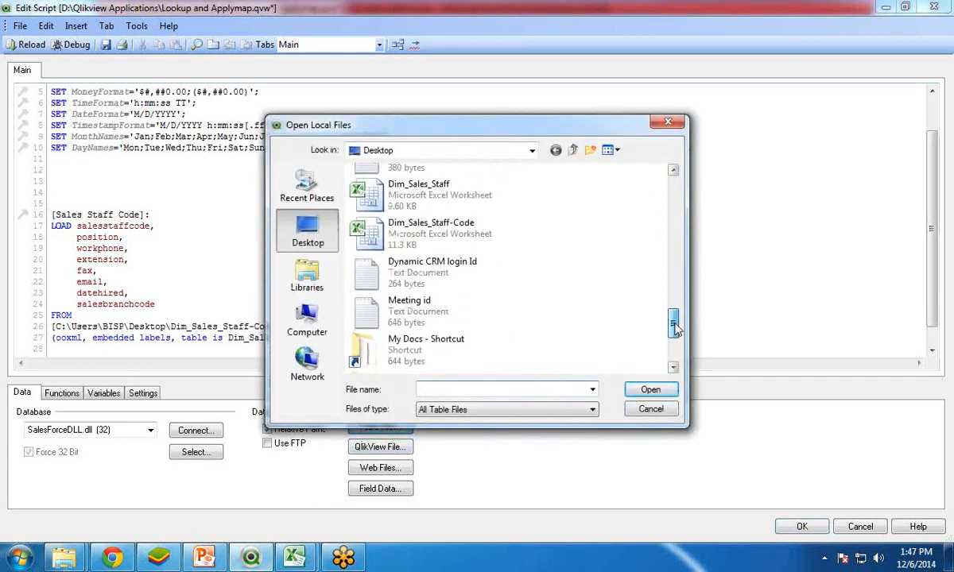
pyautogui.click(419, 198)
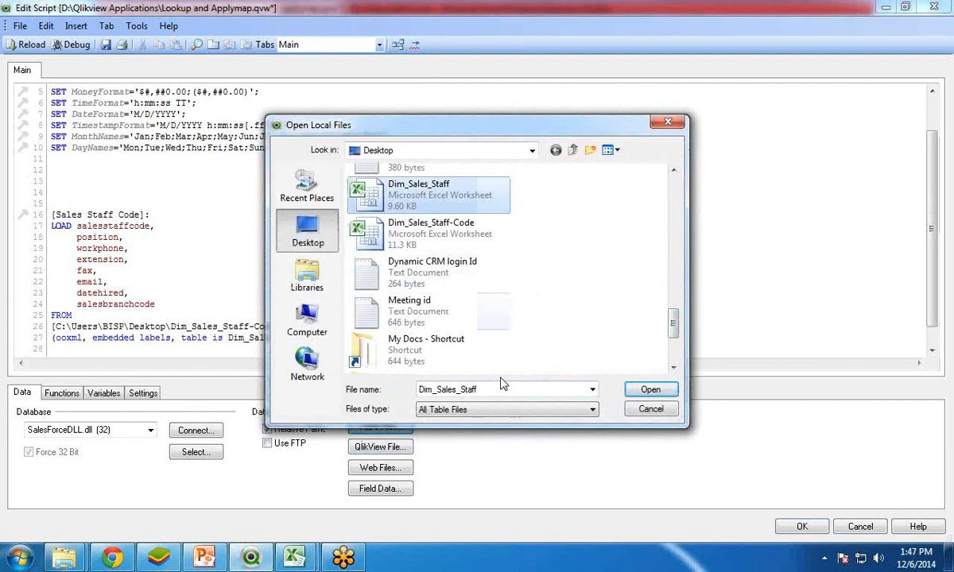
pyautogui.click(649, 389)
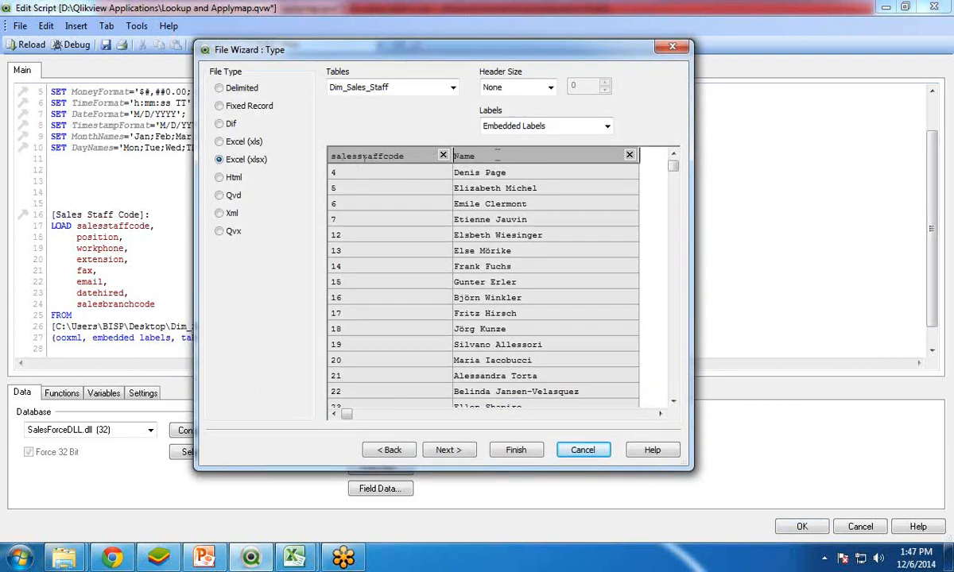
pyautogui.click(516, 450)
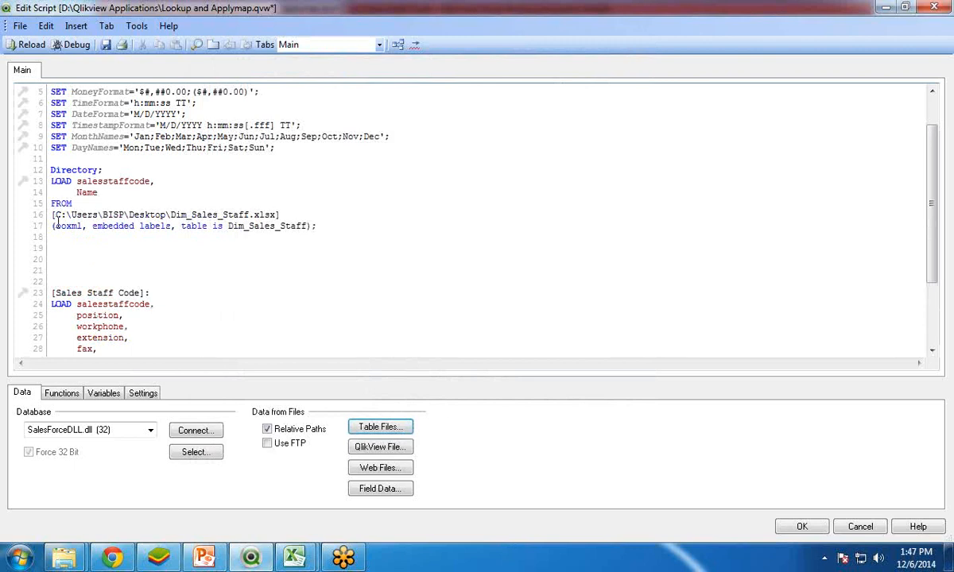
# Step: Replace the Directory statement above the Dim_Sales_Staff load with the table label [Sales Staff Name]:
pyautogui.moveTo(103, 169); pyautogui.dragTo(49, 169)
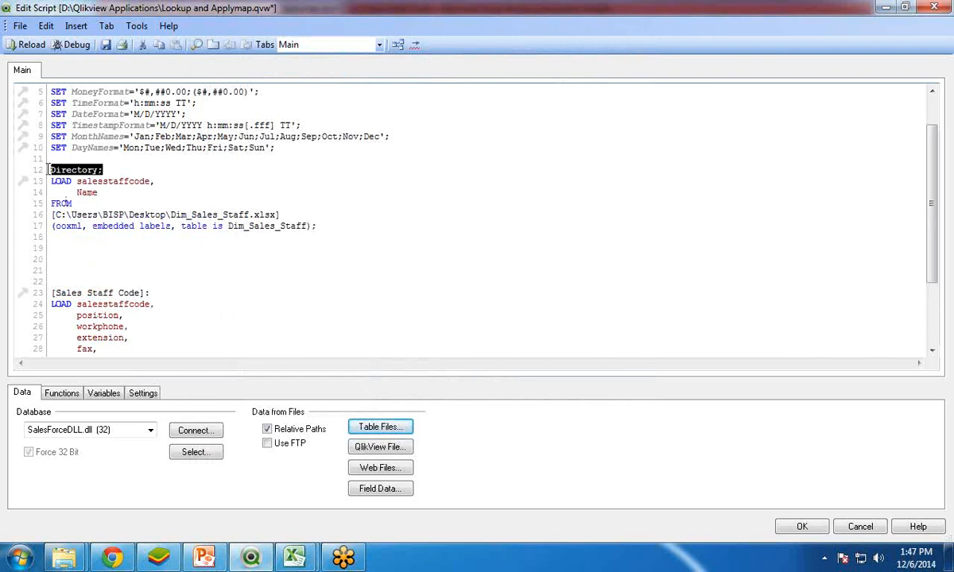
pyautogui.write('[Sale')
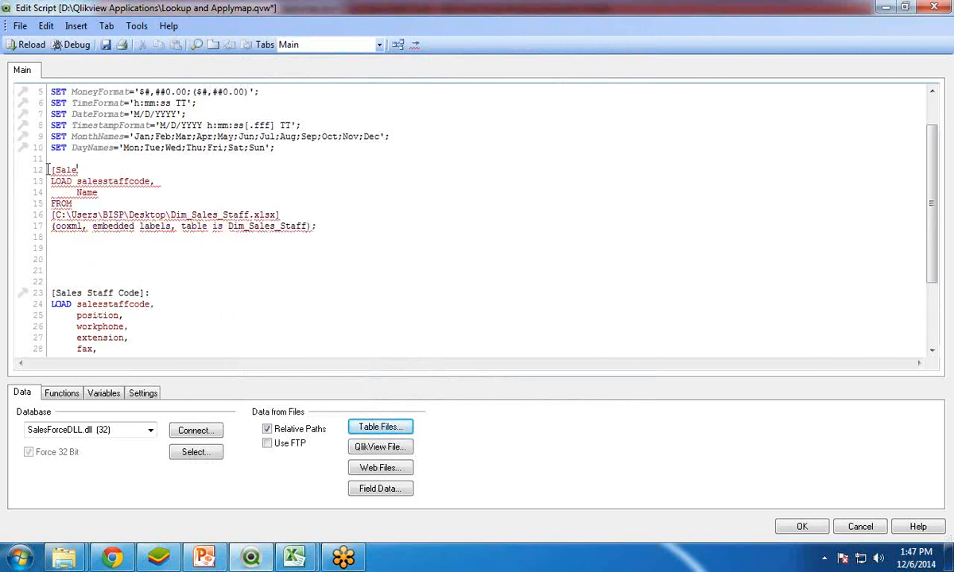
pyautogui.write('s Staff Nam')
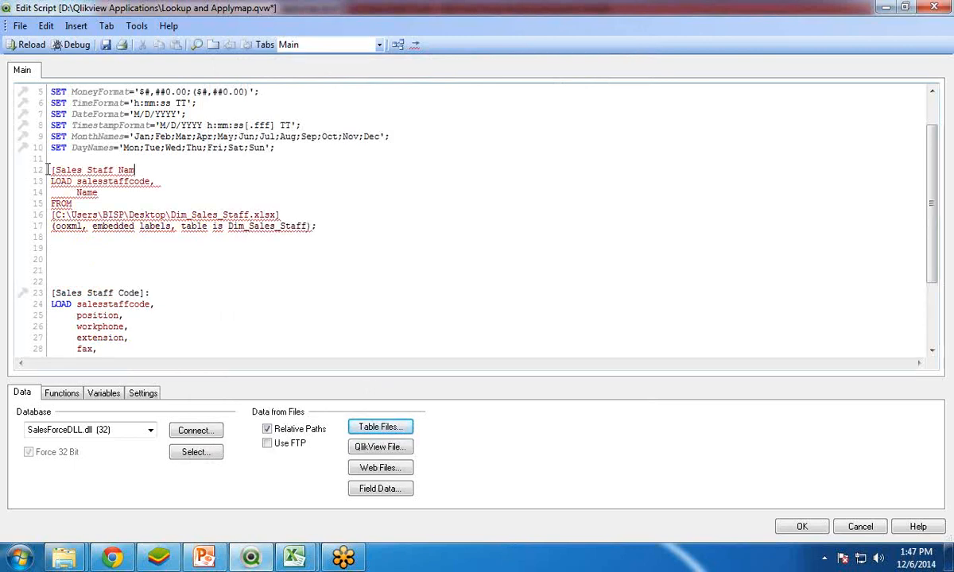
pyautogui.write('e]:')
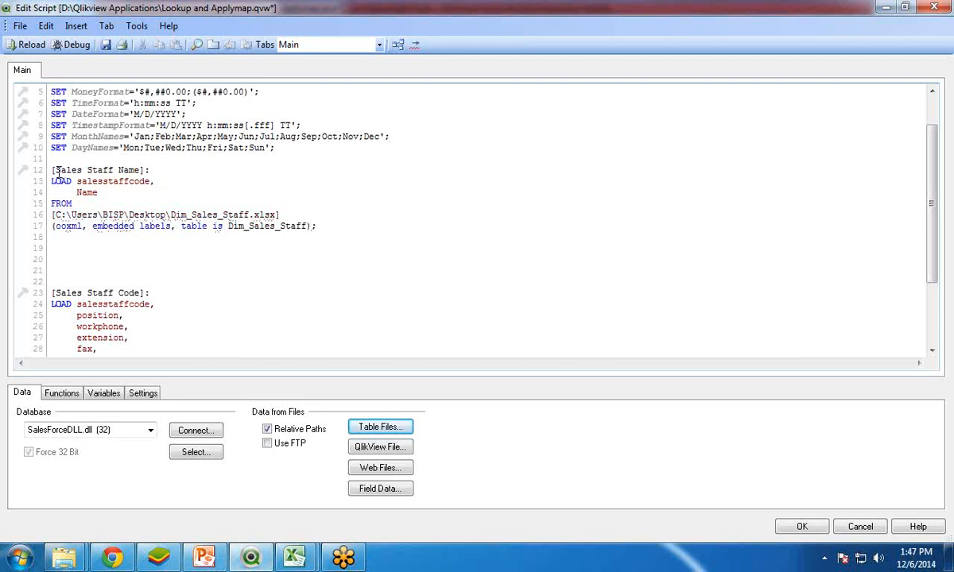
# Step: Remove the surplus blank lines between the [Sales Staff Name] and [Sales Staff Code] load statements, leaving two
pyautogui.click(333, 230)
pyautogui.press('Delete')
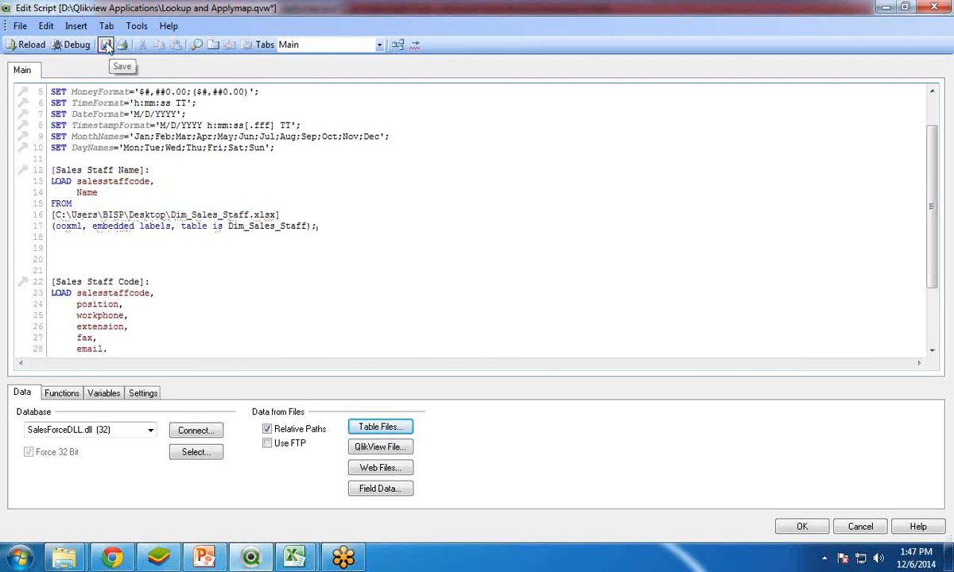
pyautogui.scroll(-2, 261, 252)
pyautogui.scroll(1, 260, 253)
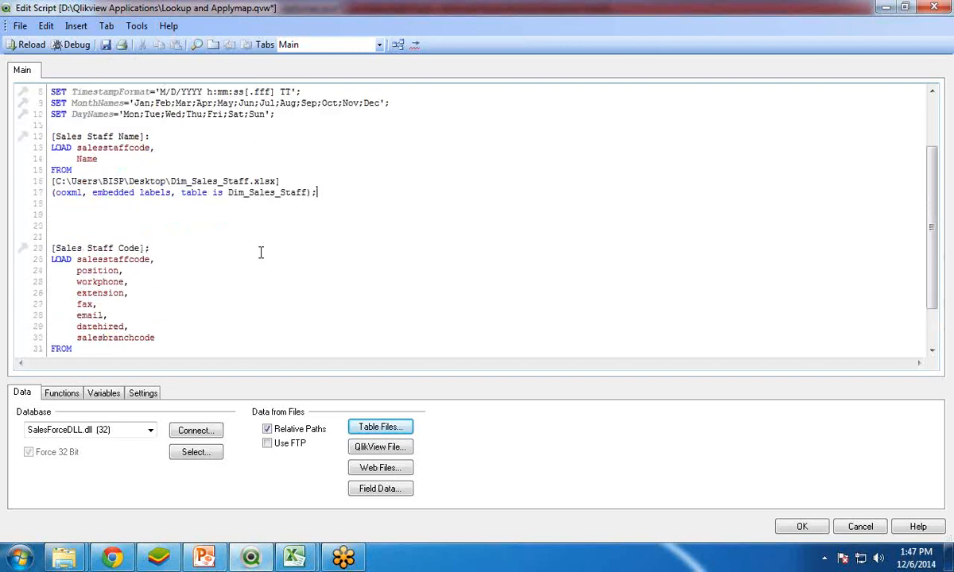
pyautogui.press('Delete')
pyautogui.press('Delete')
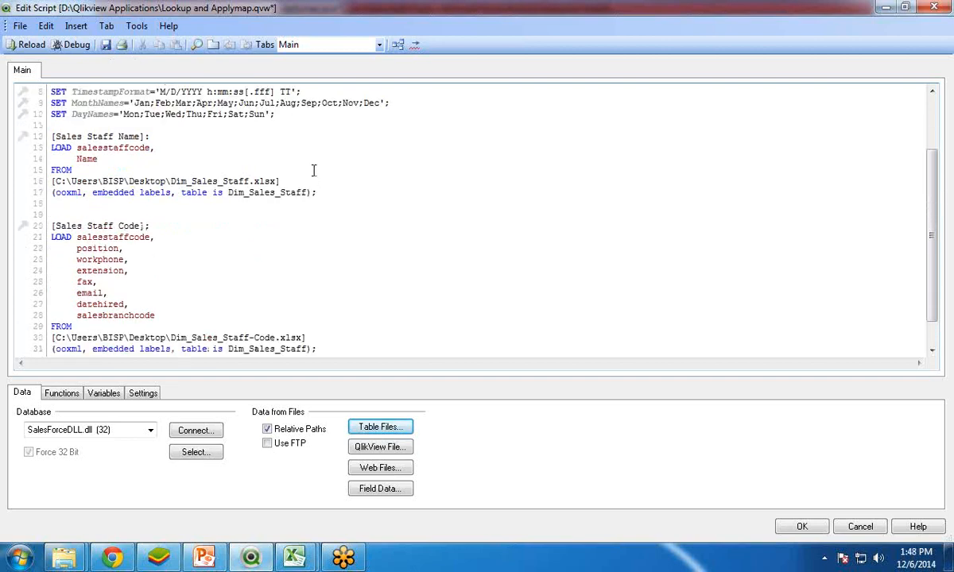
# Step: Add a new field line after salesbranchcode in the [Sales Staff Code] load, starting a Lookup function with 'Name' as its first parameter
pyautogui.click(159, 317)
pyautogui.write(',')
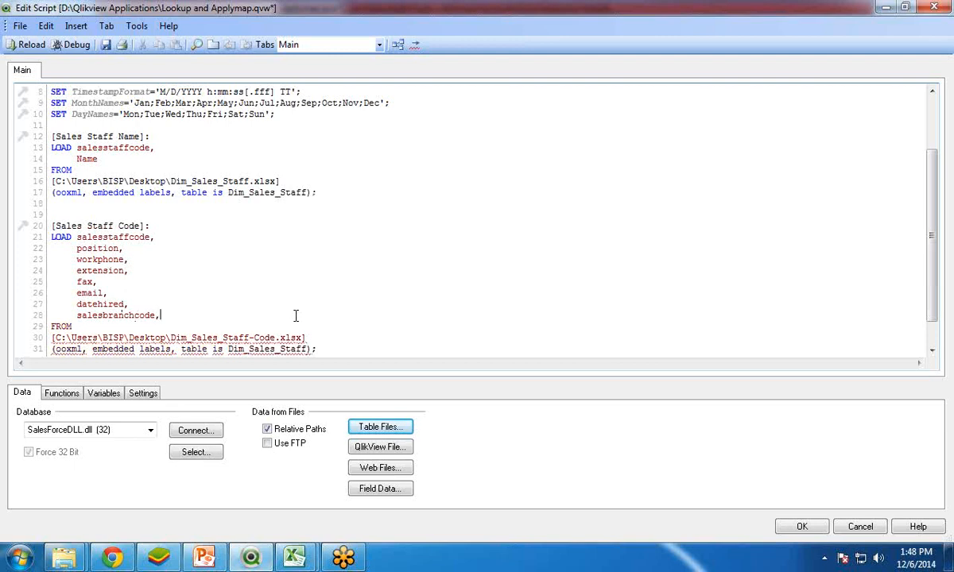
pyautogui.press('Return')
pyautogui.press('Return')
pyautogui.press('Return')
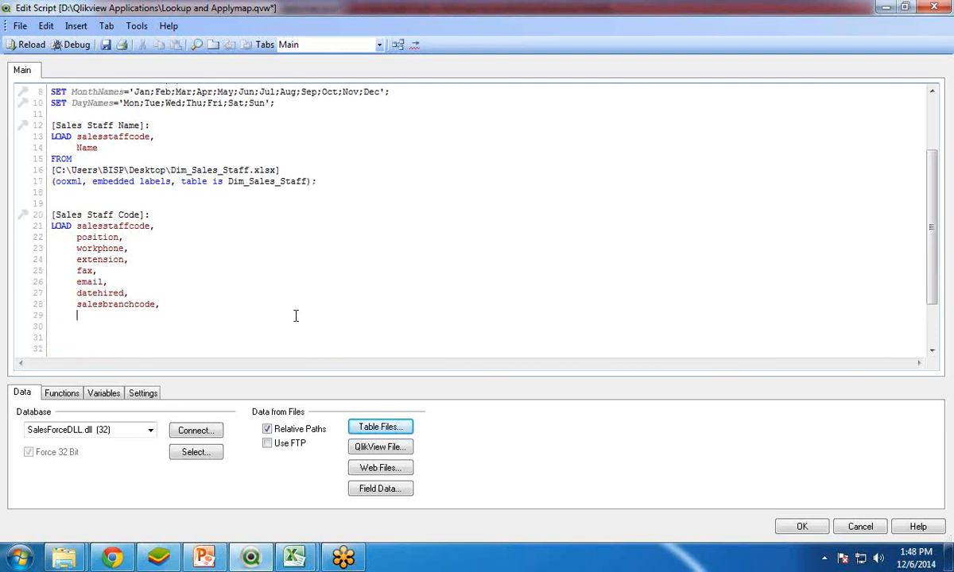
pyautogui.press('Delete')
pyautogui.write('Lookup')
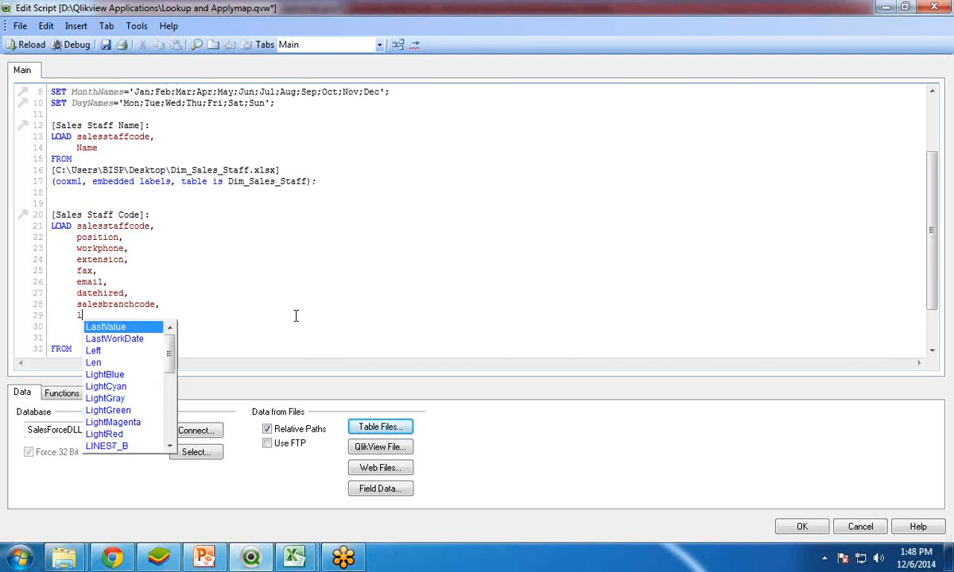
pyautogui.write('(')
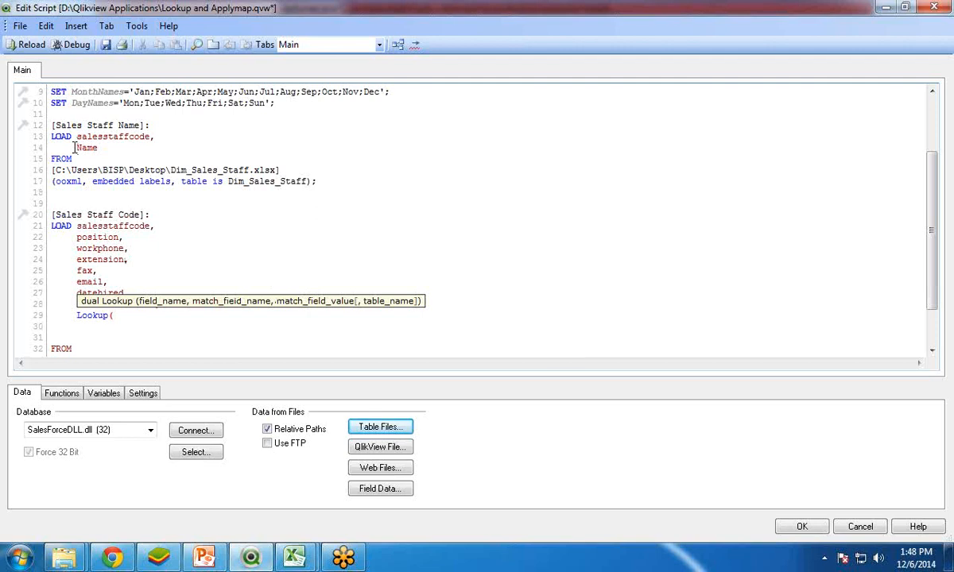
pyautogui.write("'Name',")
pyautogui.moveTo(54, 128); pyautogui.dragTo(150, 140)
pyautogui.click(159, 320)
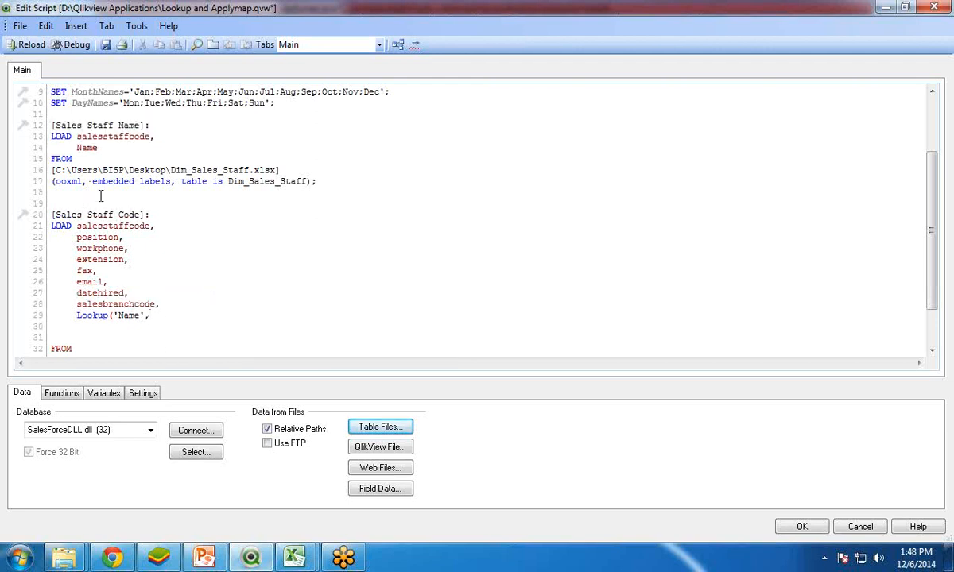
# Step: Enter 'salesstaffcode' from the [Sales Staff Name] table as the match field name, the second Lookup parameter
pyautogui.moveTo(51, 126); pyautogui.dragTo(139, 128)
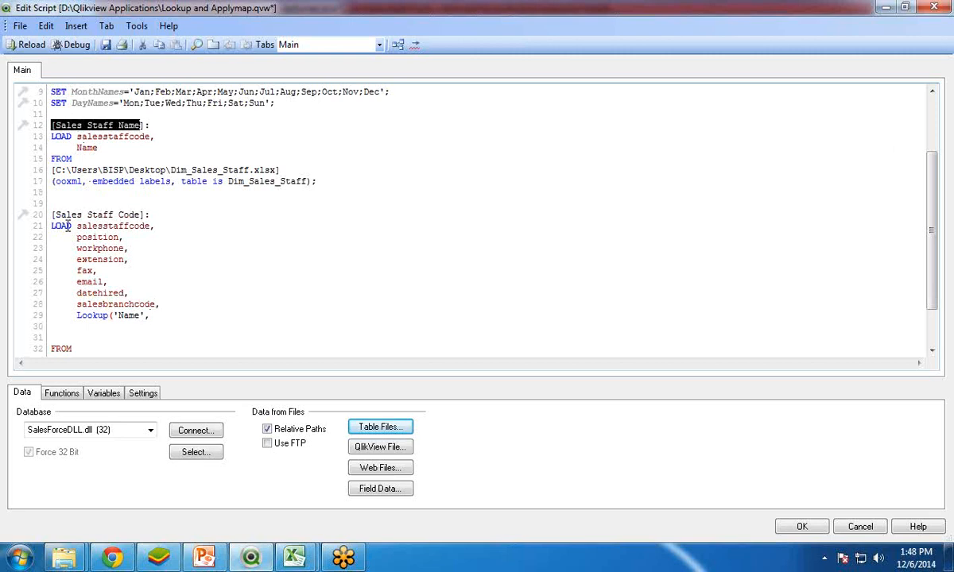
pyautogui.moveTo(53, 216); pyautogui.dragTo(85, 215)
pyautogui.click(125, 229)
pyautogui.doubleClick(77, 137)
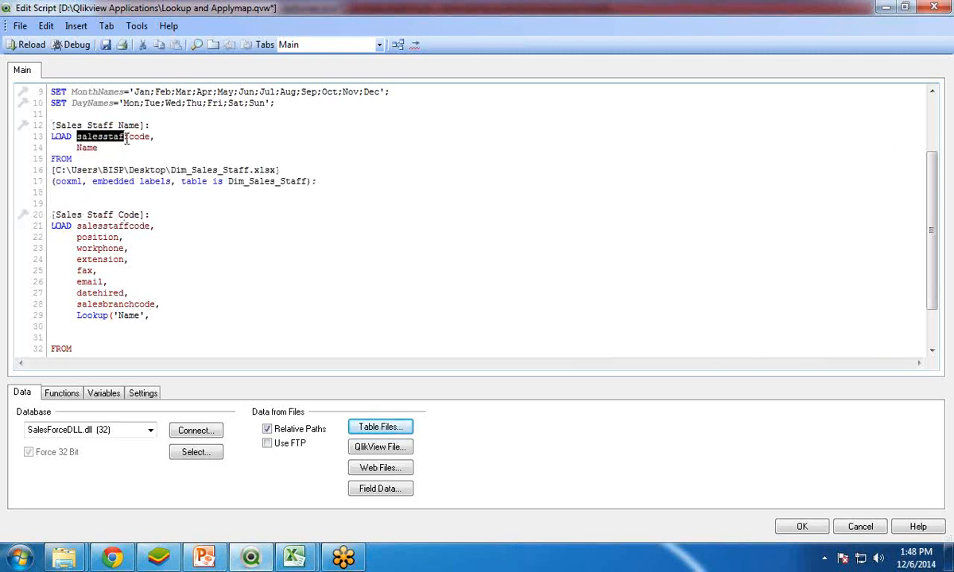
pyautogui.click(158, 312)
pyautogui.write("'s")
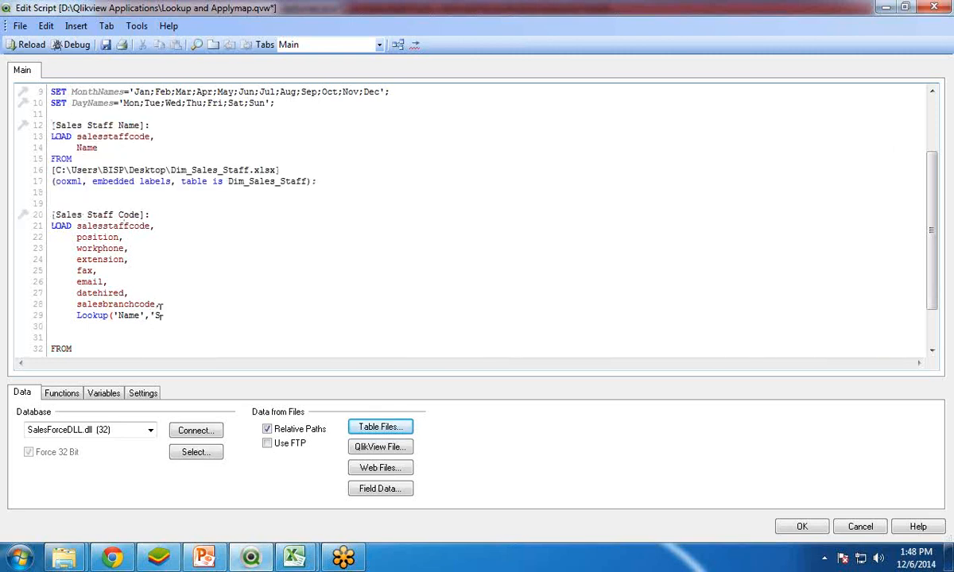
pyautogui.write("alesstaffcode',[")
# Step: Enter [salesstaffcode] from the [Sales Staff Code] table as the match field value, the third Lookup parameter
pyautogui.moveTo(77, 226); pyautogui.dragTo(156, 225)
pyautogui.click(265, 312)
pyautogui.write('salesstaf')
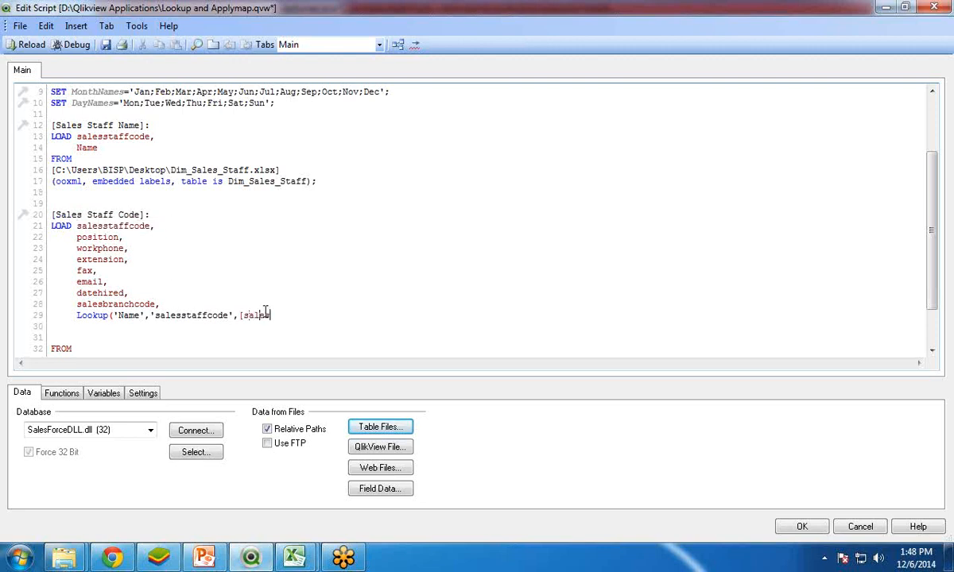
pyautogui.write('fcode],')
# Step: Enter 'Sales Staff Name' as the table name, the fourth Lookup parameter, and close the parenthesis
pyautogui.moveTo(145, 124); pyautogui.dragTo(50, 119)
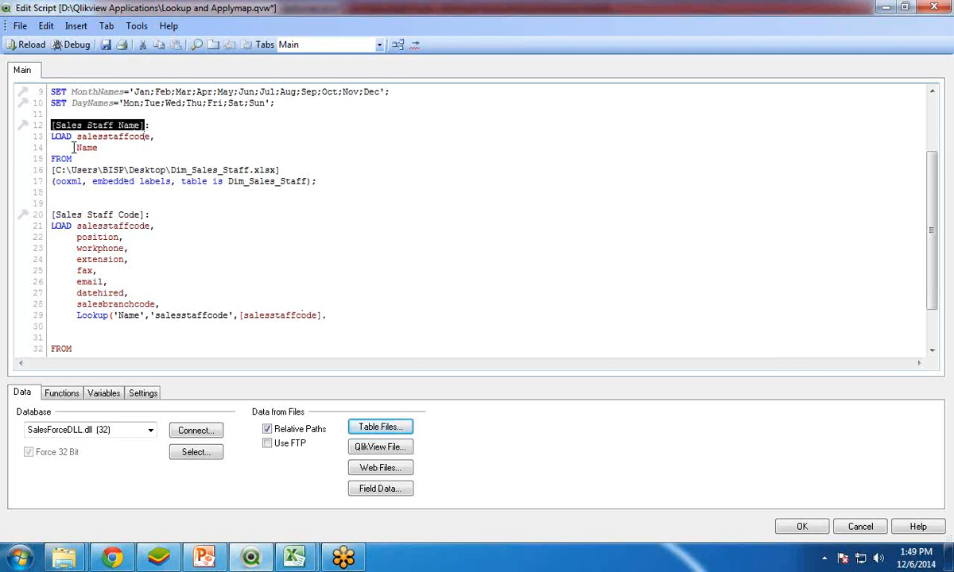
pyautogui.click(337, 315)
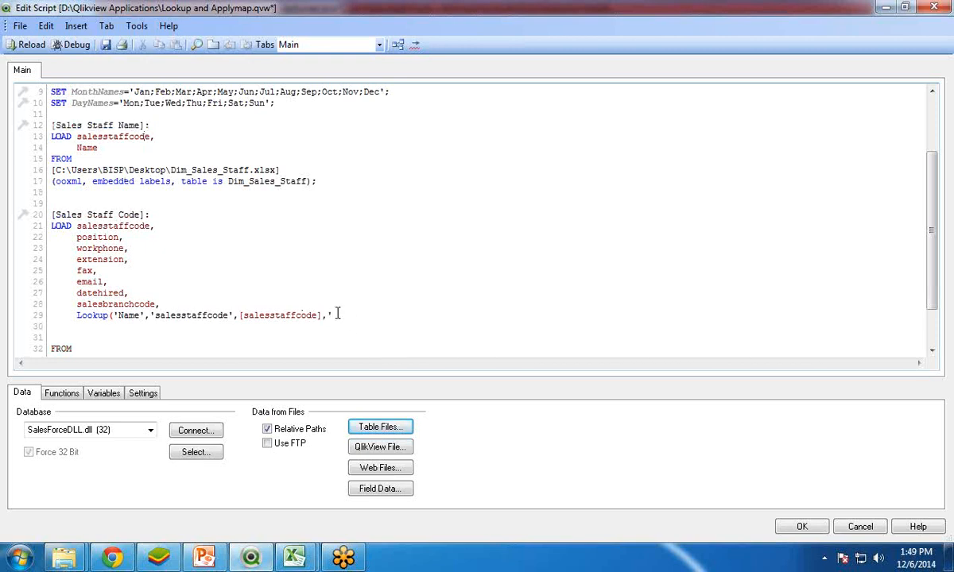
pyautogui.write("'Sales Staff Name")
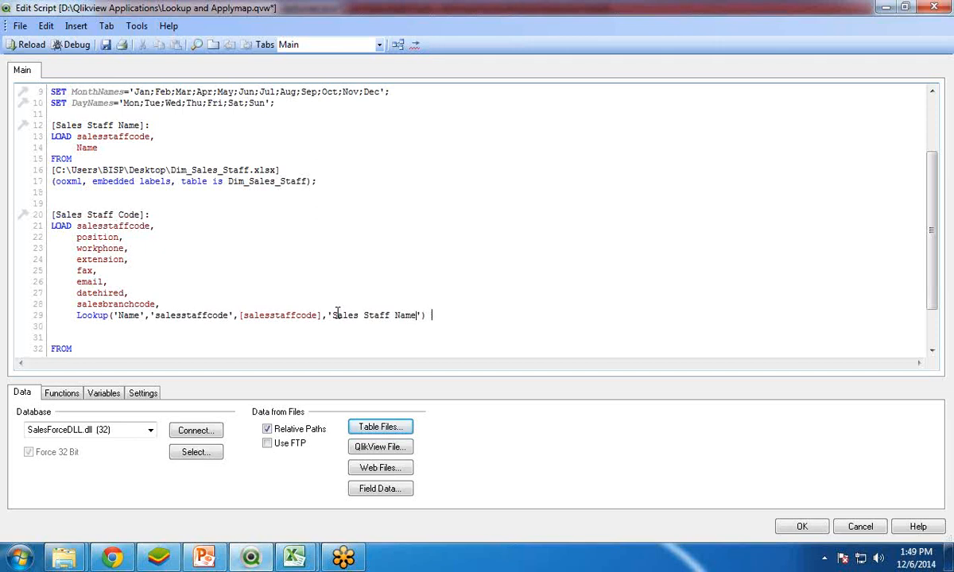
# Step: Alias the Lookup expression as [Staff Name] in the [Sales Staff Code] load
pyautogui.moveTo(59, 215); pyautogui.dragTo(139, 214)
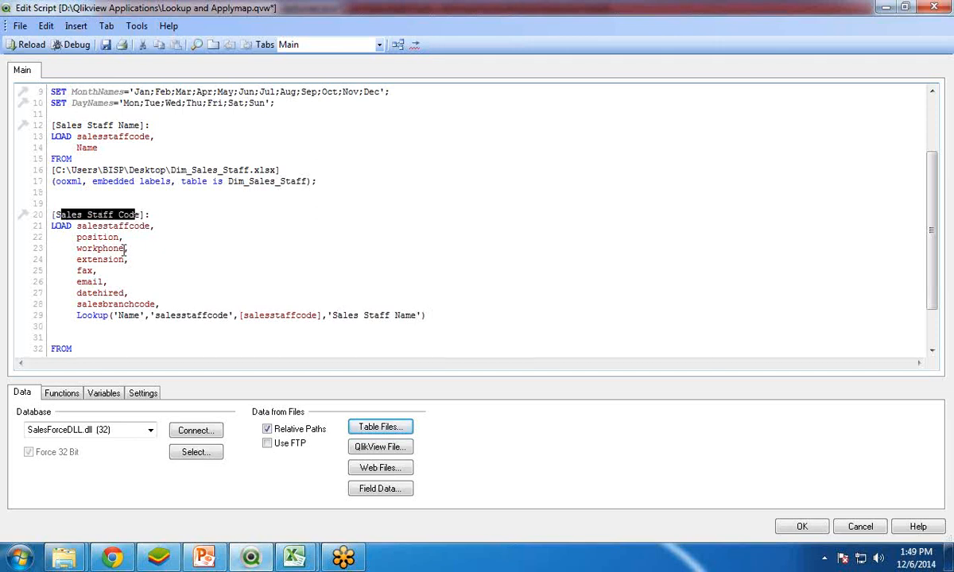
pyautogui.click(126, 249)
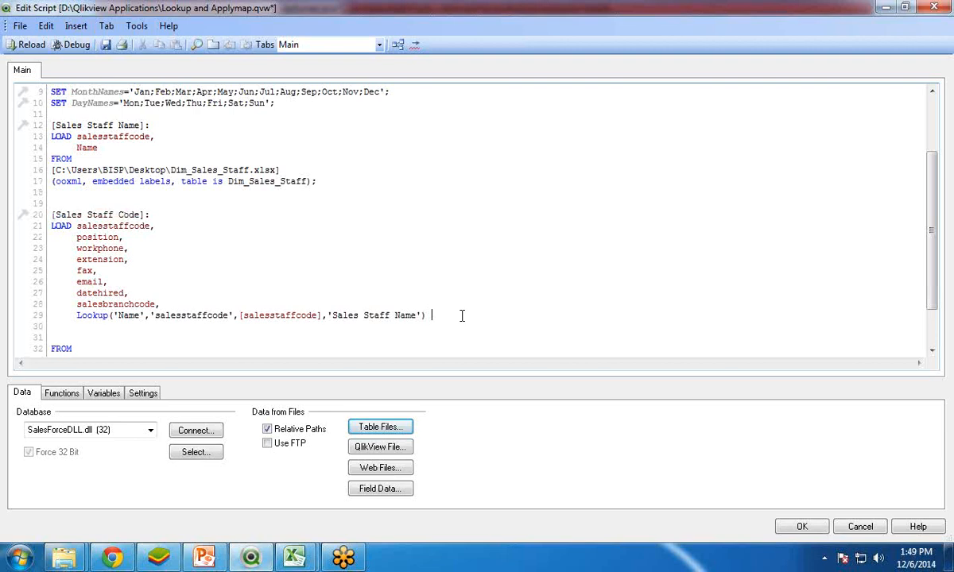
pyautogui.write('as [Staff Name')
pyautogui.moveTo(75, 316); pyautogui.dragTo(117, 315)
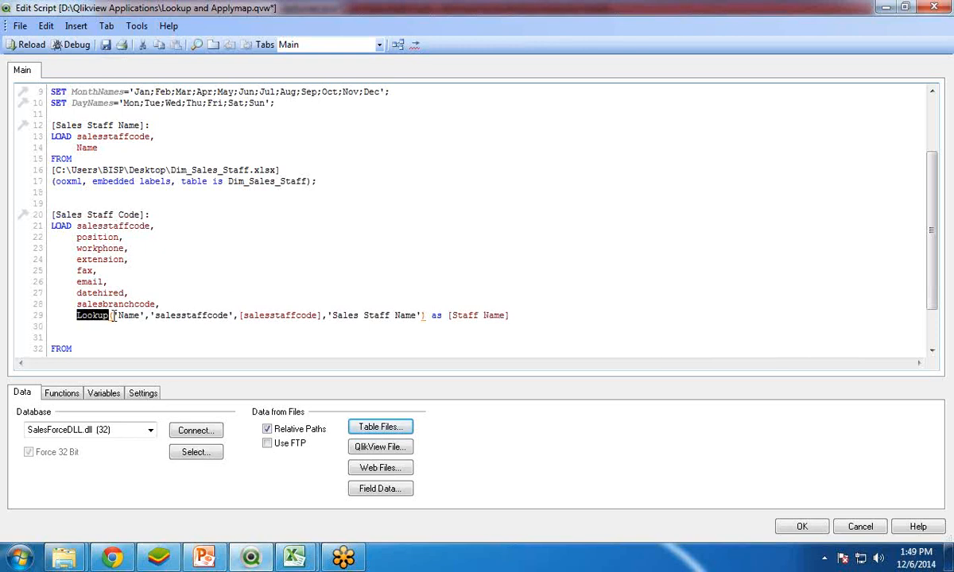
# Step: Switch to the PowerPoint presentation and read the Lookup Function slide in full-screen view to review its four parameters
pyautogui.click(205, 557)
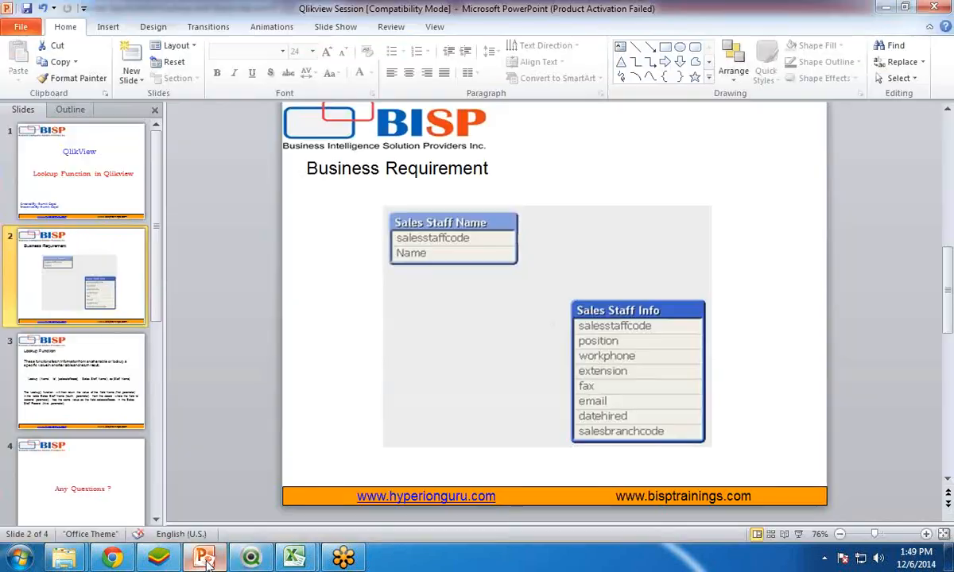
pyautogui.click(88, 387)
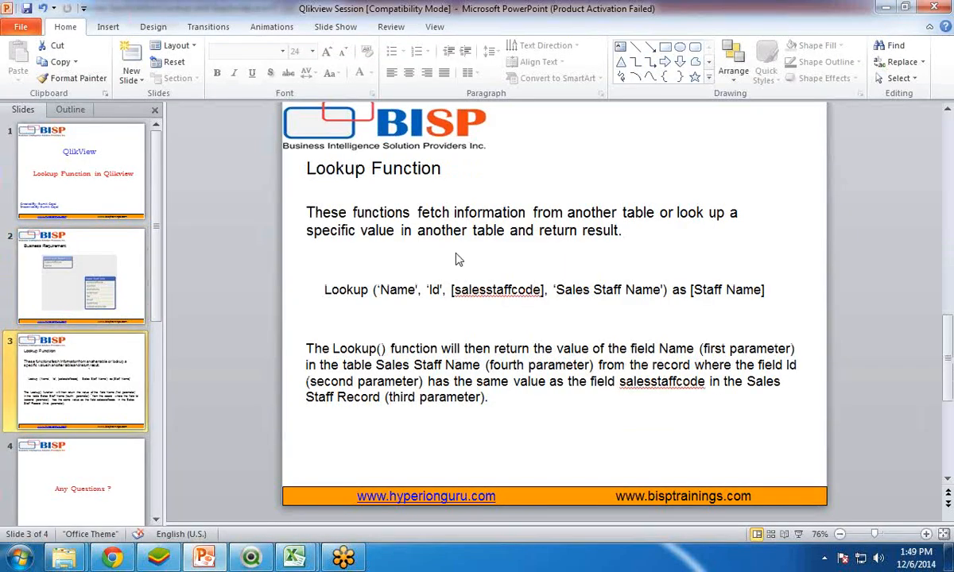
pyautogui.hotkey('shift', 'F5')
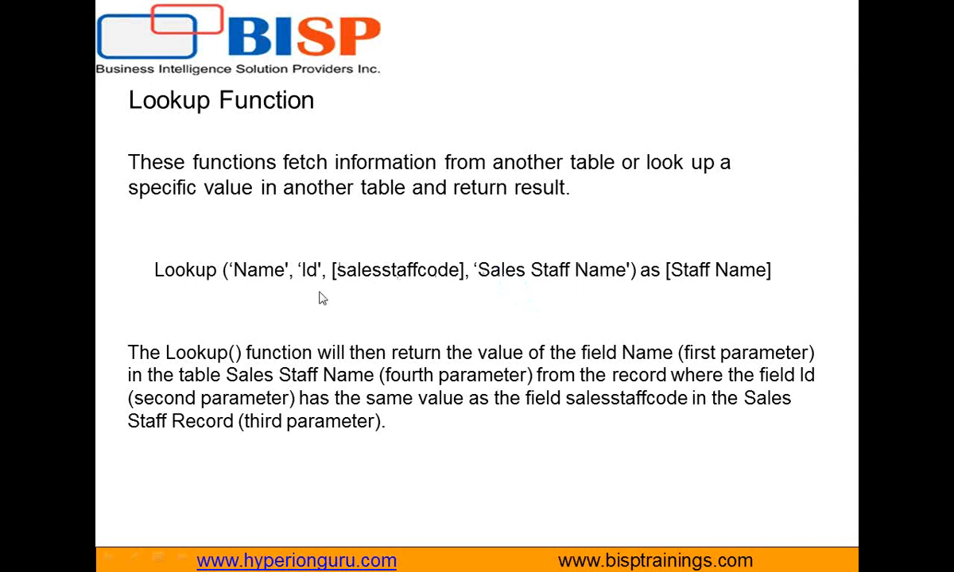
pyautogui.press('Escape')
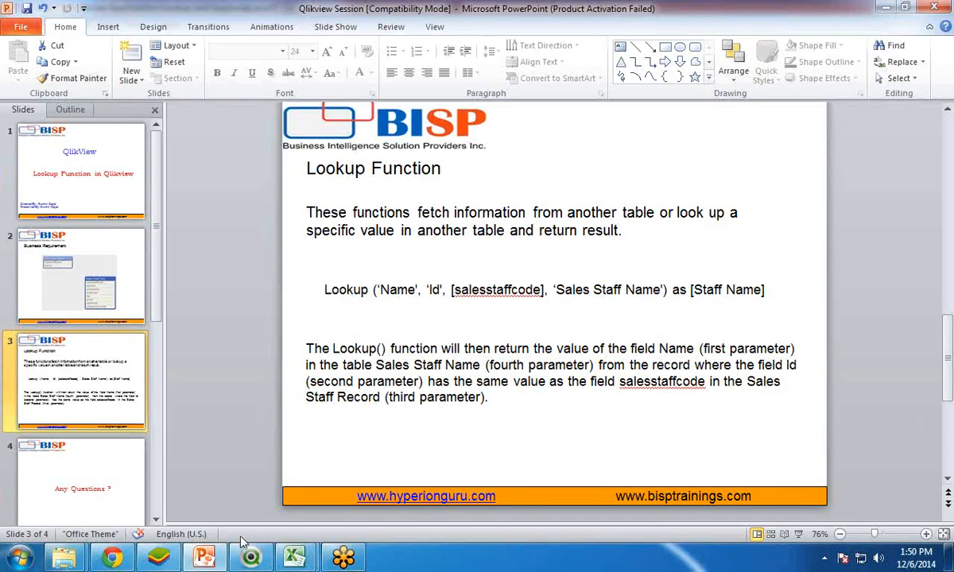
# Step: Return to the QlikView script, save it and reload it without adding any fields to the sheet as list boxes
pyautogui.click(253, 559)
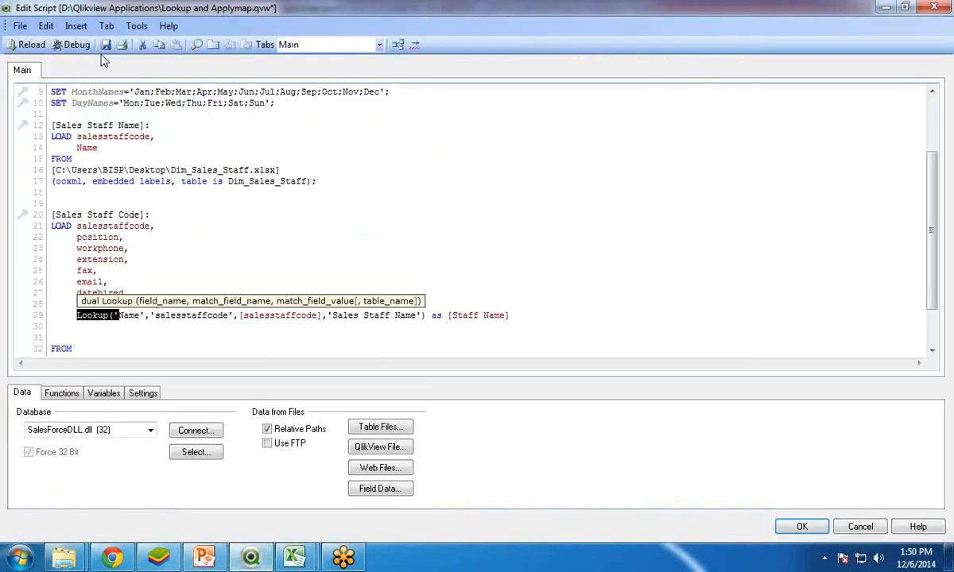
pyautogui.click(30, 44)
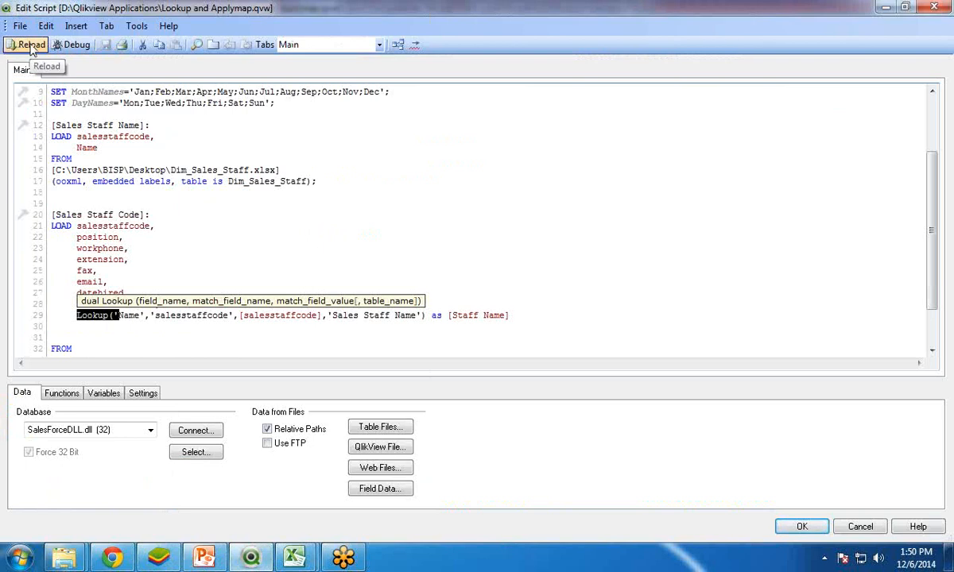
pyautogui.click(448, 442)
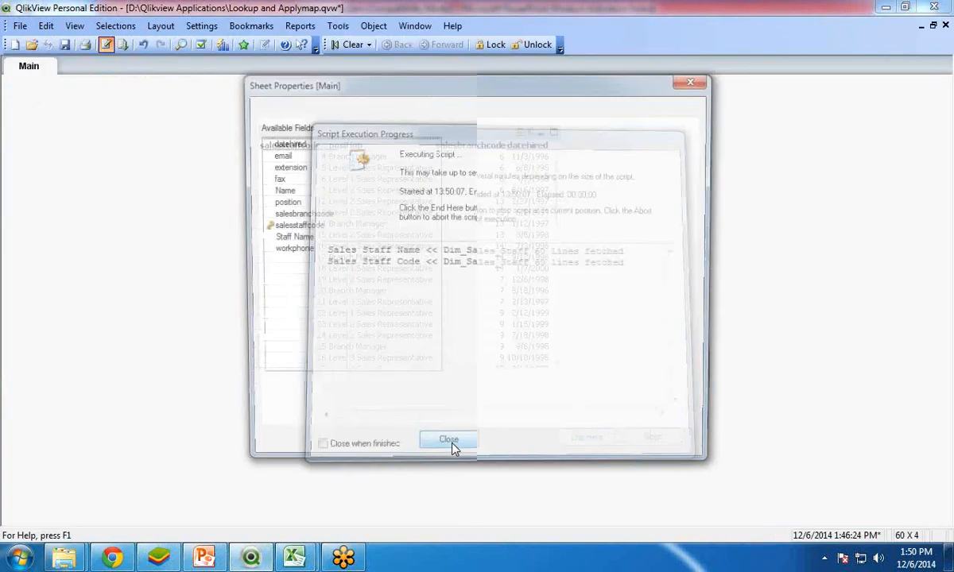
pyautogui.click(494, 454)
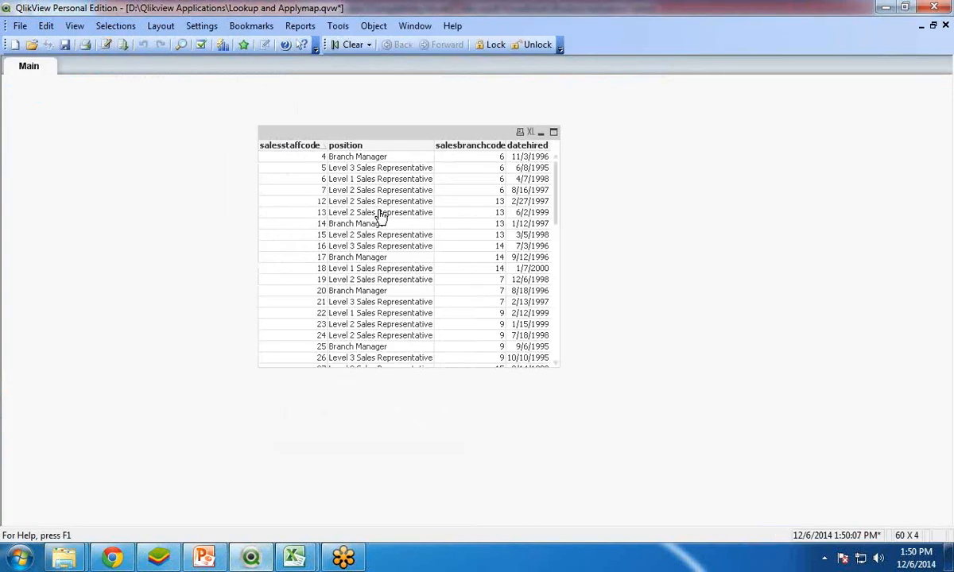
# Step: Add the Staff Name field to the table box and shift the box slightly down and left on the Main sheet
pyautogui.rightClick(320, 124)
pyautogui.click(362, 137)
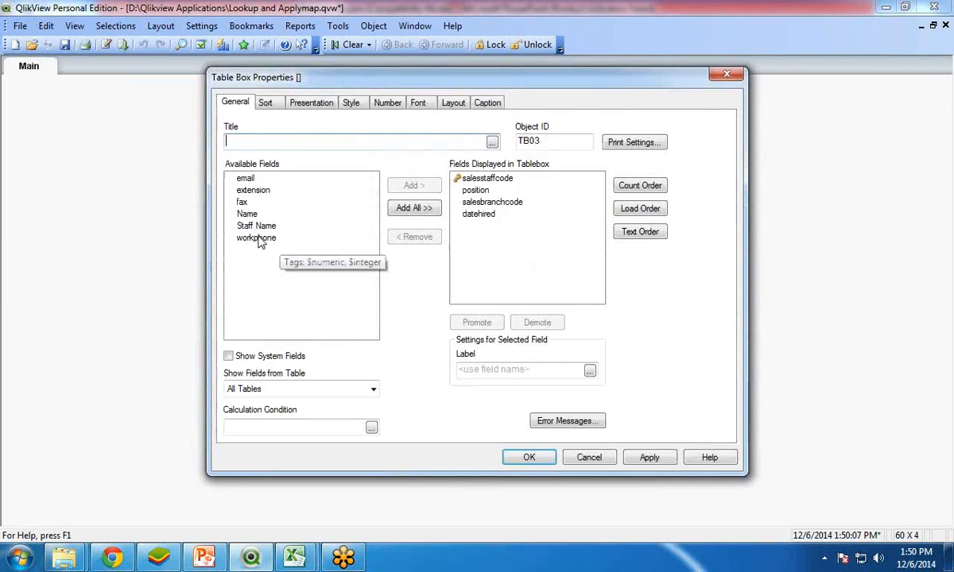
pyautogui.click(257, 227)
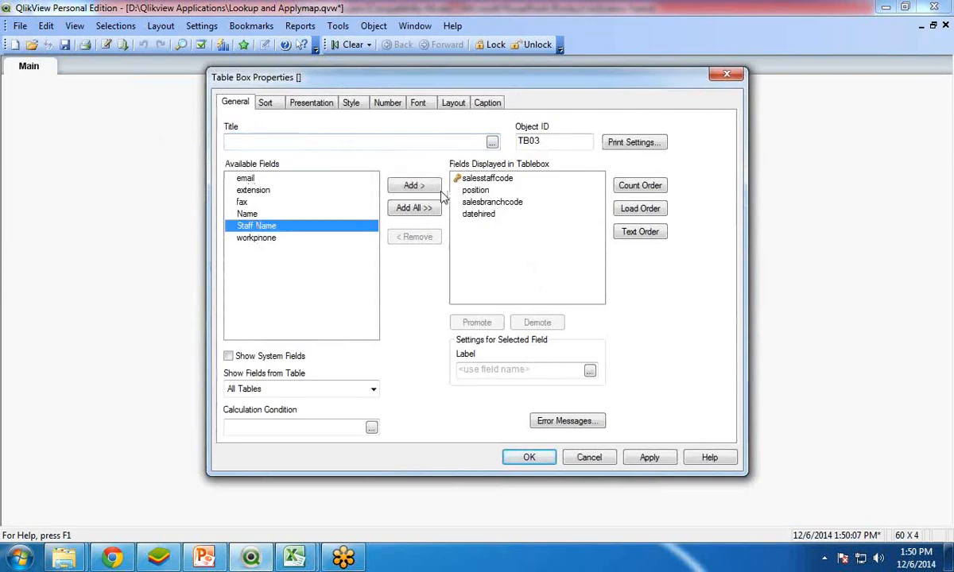
pyautogui.click(412, 185)
pyautogui.click(544, 458)
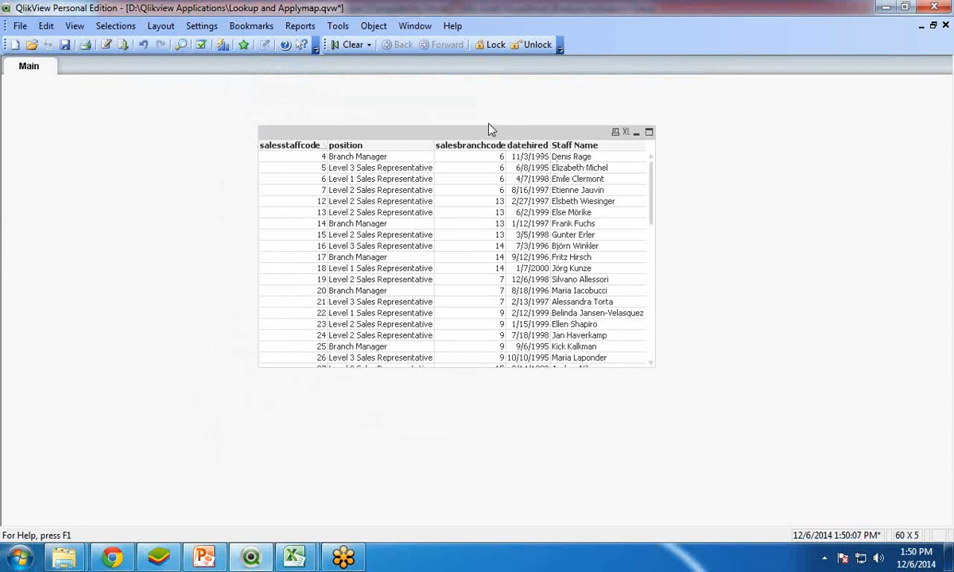
pyautogui.moveTo(478, 127); pyautogui.dragTo(454, 151)
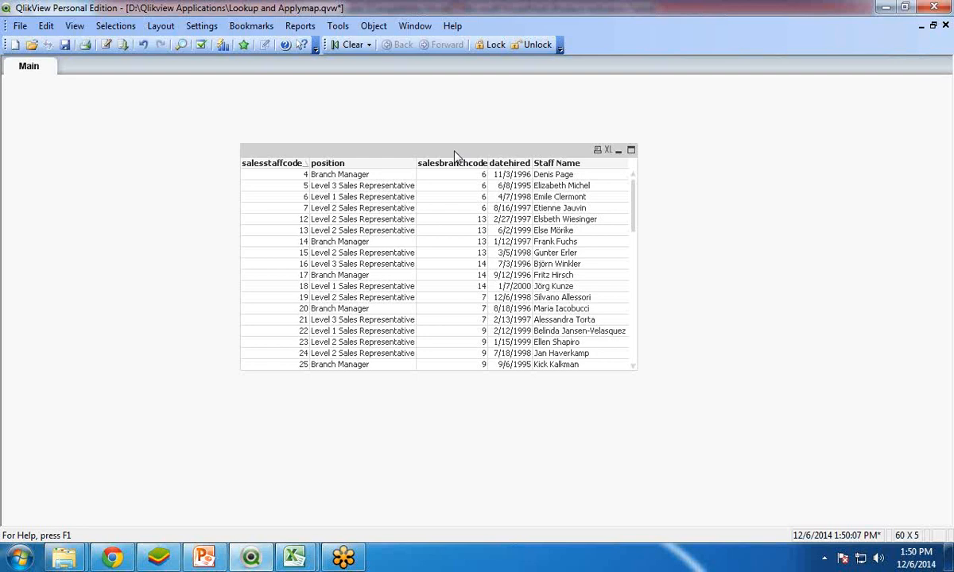
# Step: Open the Table Viewer to examine how the two sales staff tables are linked
pyautogui.hotkey('ctrl', 't')
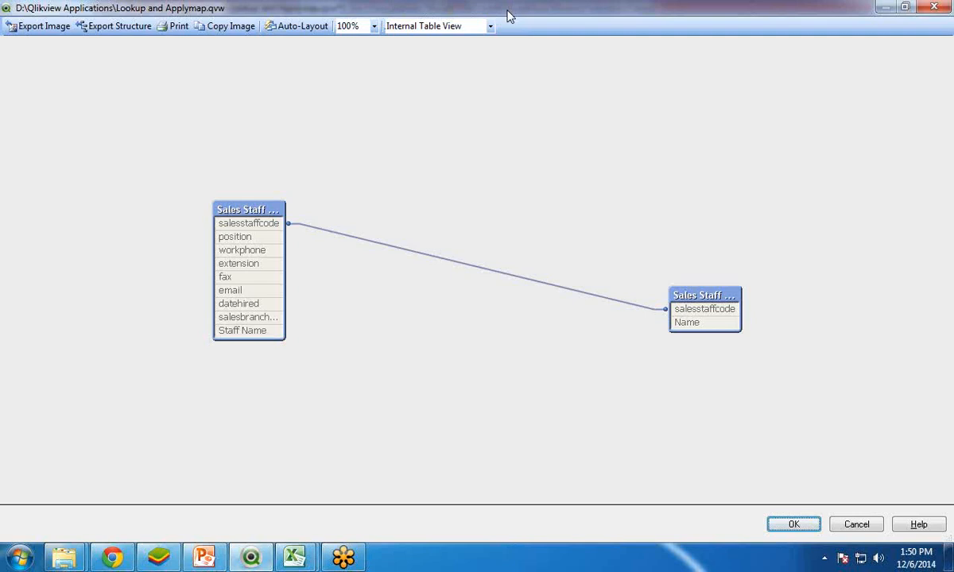
# Step: Rearrange the two sales staff tables side by side in the Table Viewer to examine their link and close the viewer
pyautogui.click(908, 8)
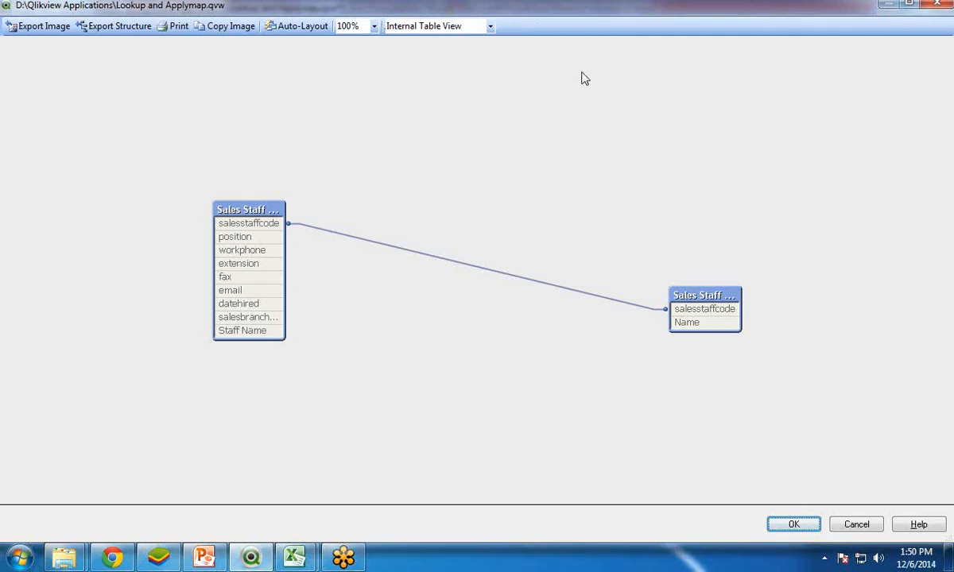
pyautogui.click(907, 4)
pyautogui.moveTo(693, 296); pyautogui.dragTo(274, 118)
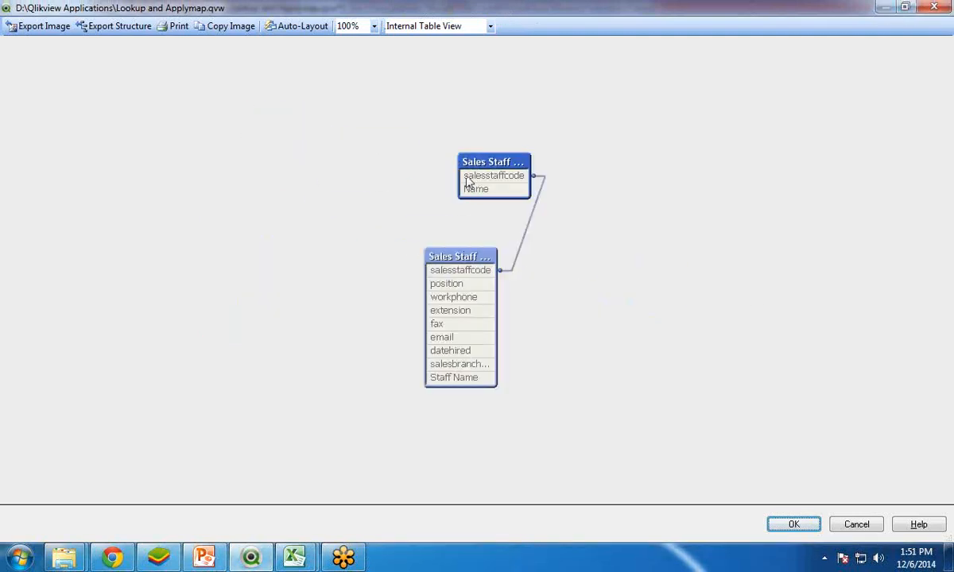
pyautogui.moveTo(465, 164); pyautogui.dragTo(230, 169)
pyautogui.moveTo(565, 255); pyautogui.dragTo(556, 174)
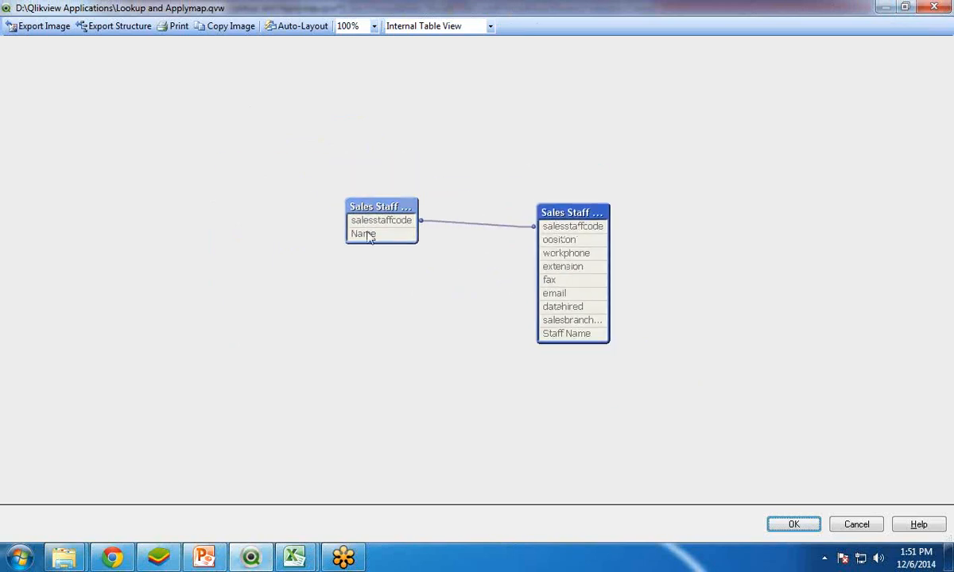
pyautogui.click(794, 525)
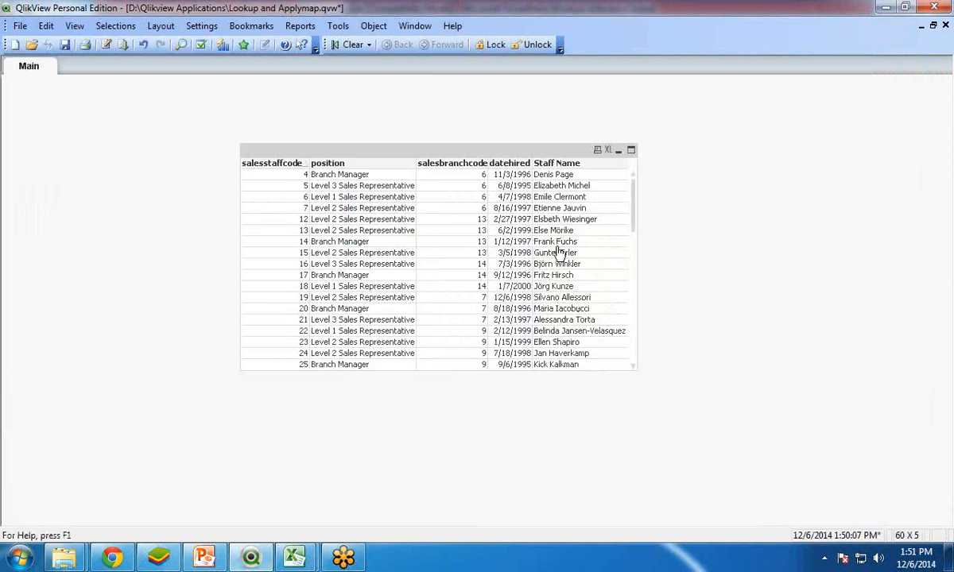
# Step: In the script, cut the Lookup line from the Sales Staff Code load and remove the trailing comma after salesbranchcode
pyautogui.click(104, 45)
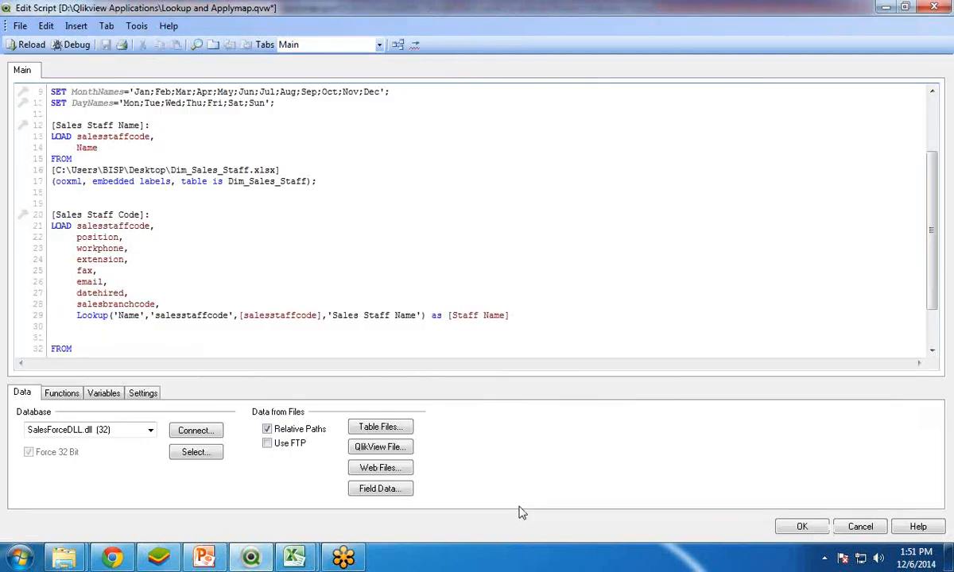
pyautogui.moveTo(73, 315); pyautogui.dragTo(549, 314)
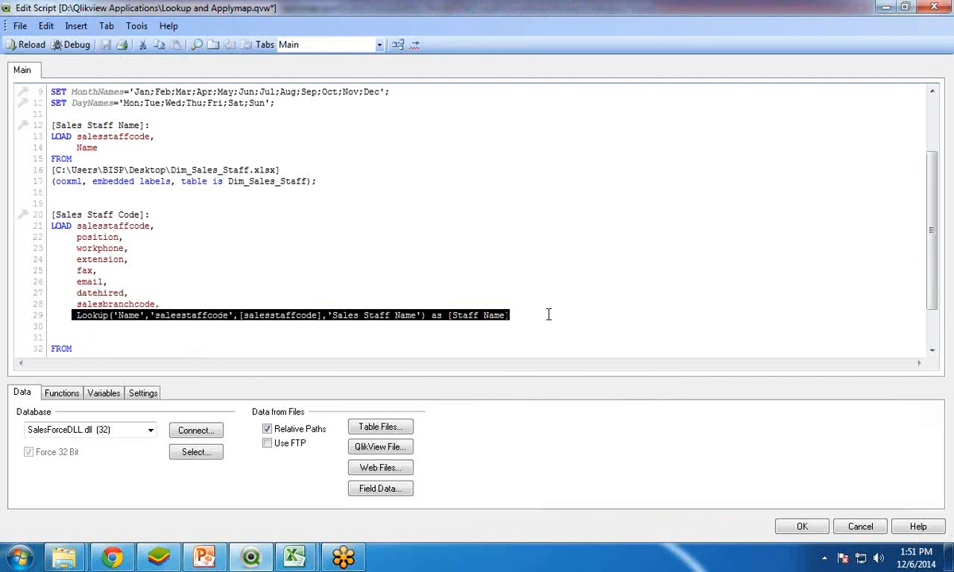
pyautogui.press('Delete')
pyautogui.click(167, 303)
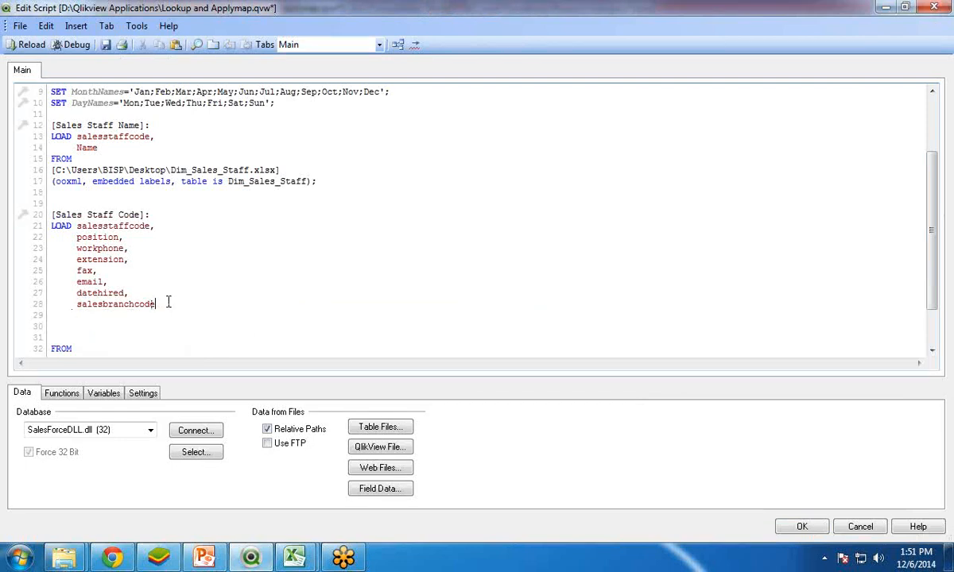
pyautogui.press('BackSpace')
# Step: Save and reload the script without the Lookup line, leaving the sheet's list box fields unchanged
pyautogui.click(106, 45)
pyautogui.click(31, 45)
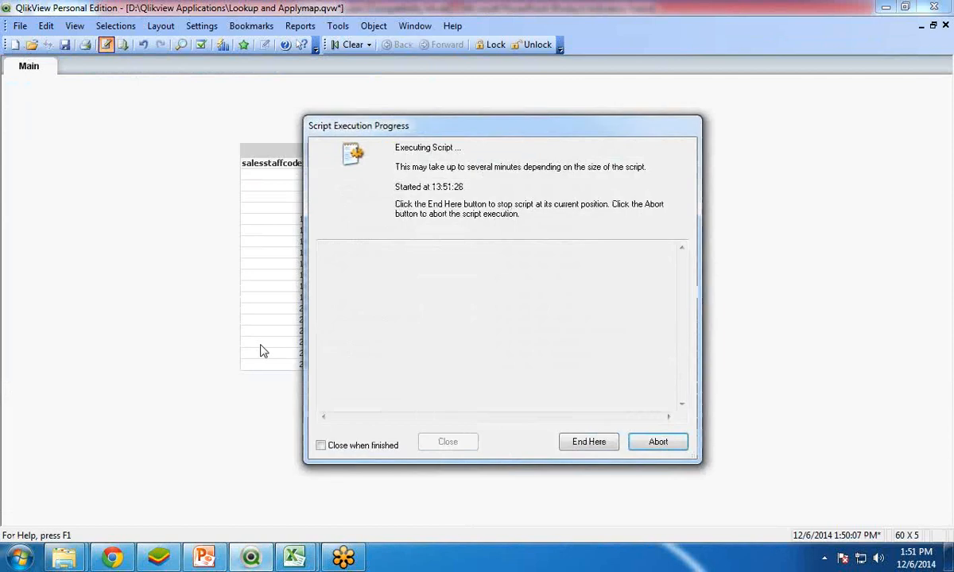
pyautogui.click(449, 442)
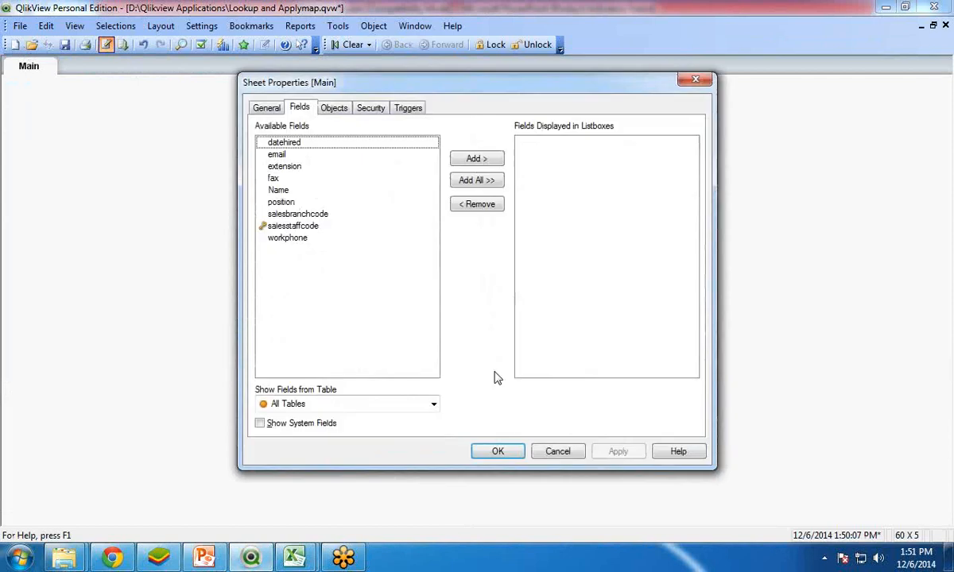
pyautogui.click(497, 450)
# Step: Add the Name field to the table box and remove the unavailable Staff Name field
pyautogui.rightClick(377, 149)
pyautogui.click(404, 157)
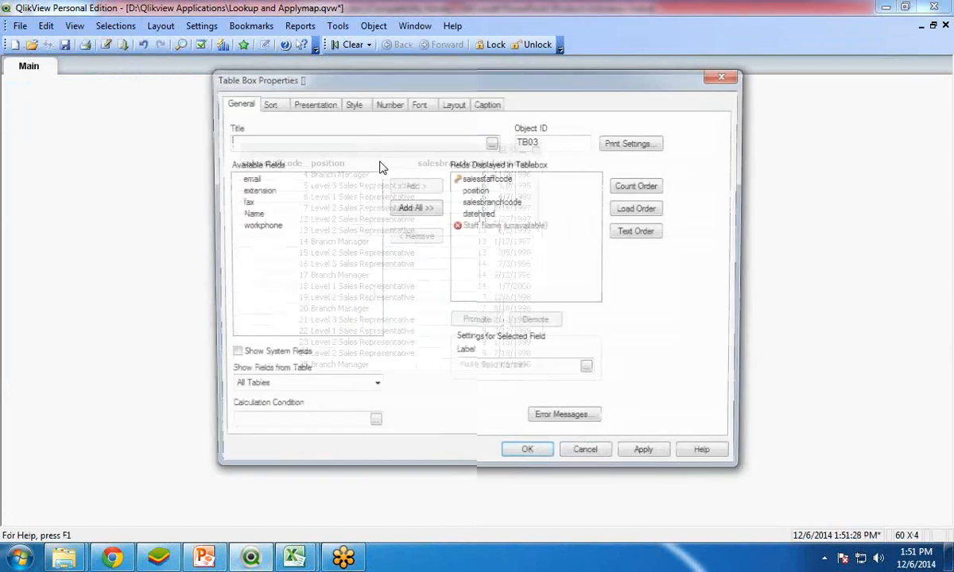
pyautogui.click(248, 213)
pyautogui.click(414, 186)
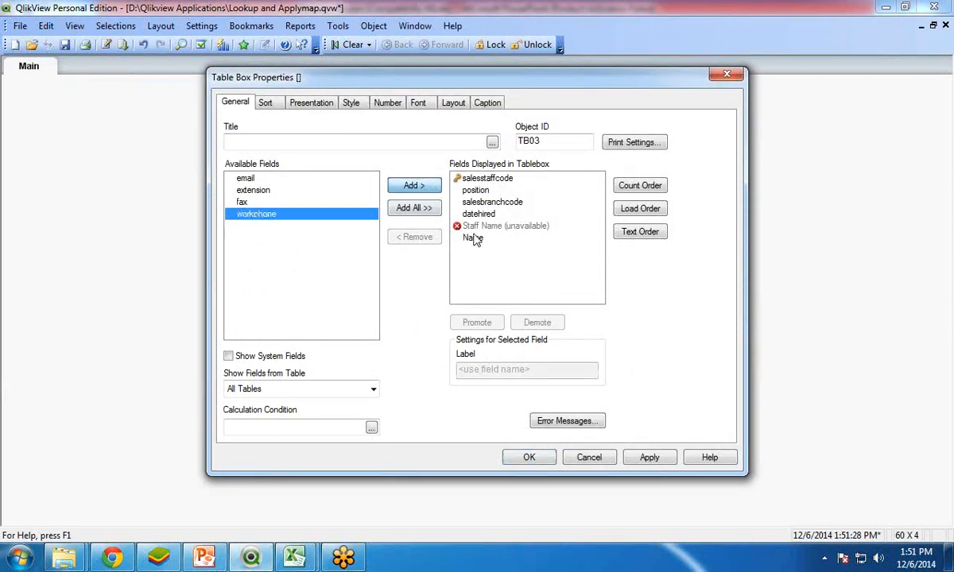
pyautogui.click(493, 225)
pyautogui.click(409, 237)
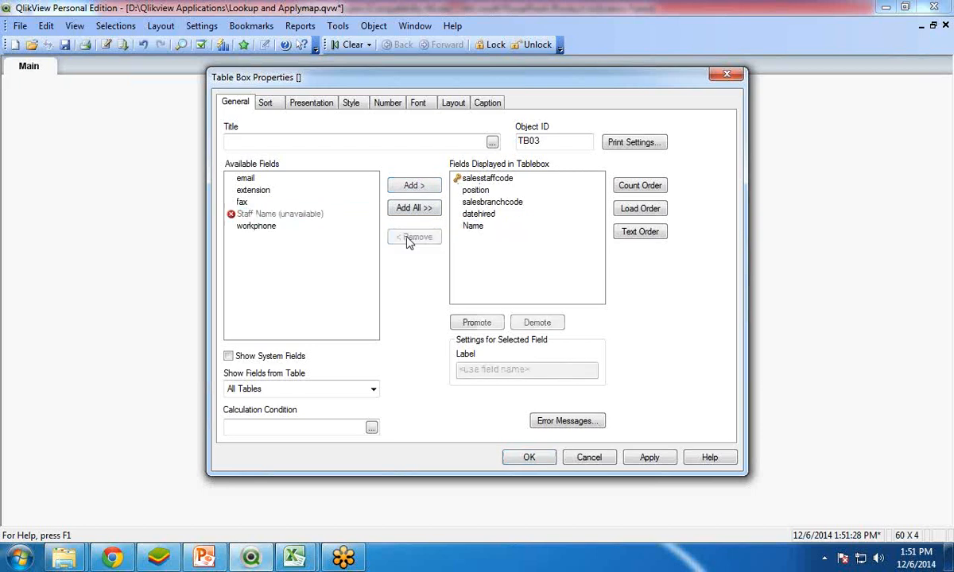
pyautogui.click(528, 457)
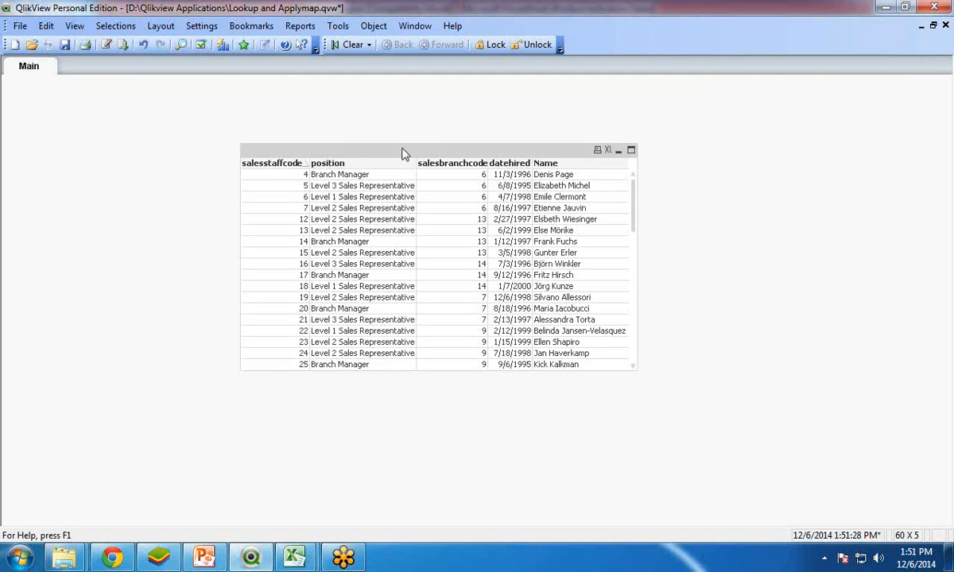
# Step: Alias salesstaffcode as [Id] in the Sales Staff Name load and reload the script without adding list boxes
pyautogui.click(105, 45)
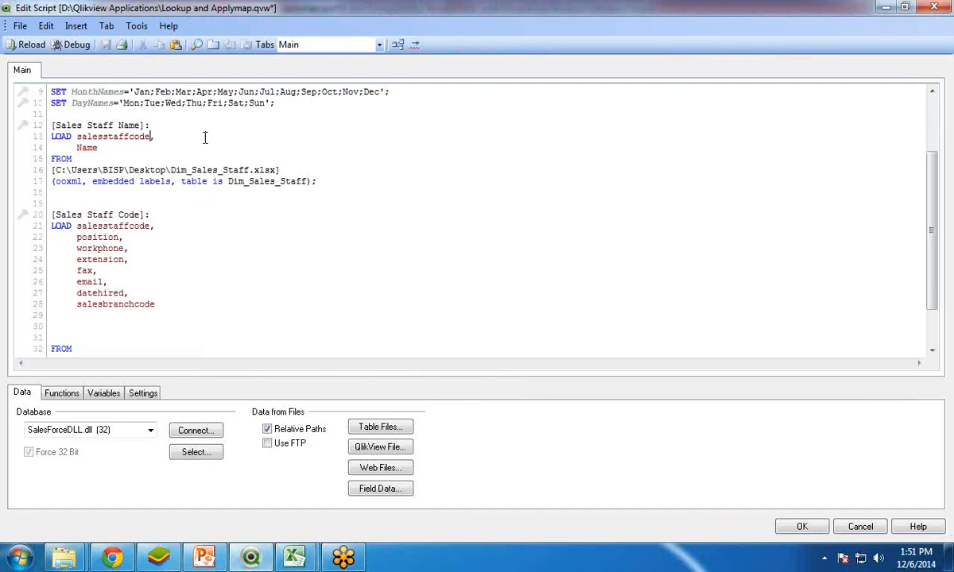
pyautogui.write('as [I')
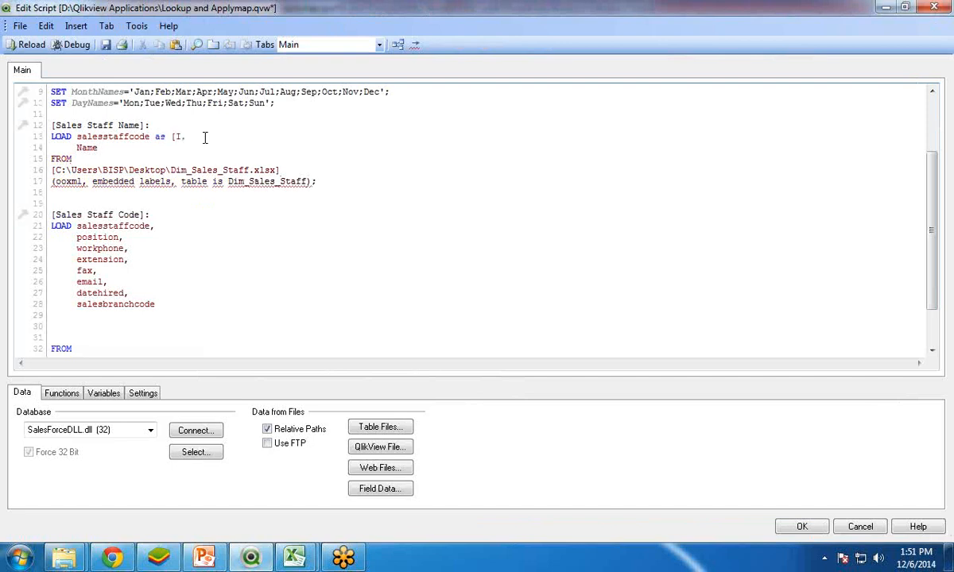
pyautogui.write('d]')
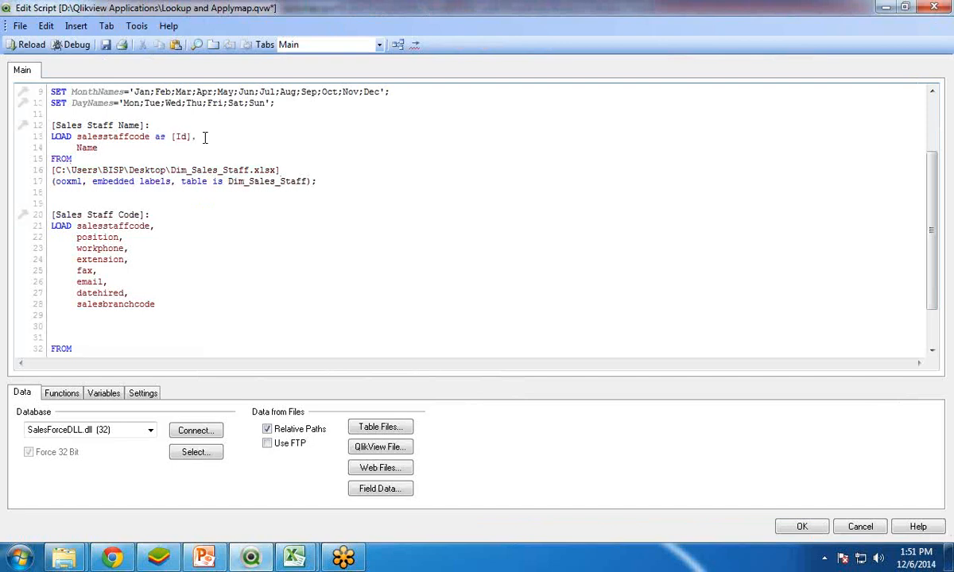
pyautogui.click(28, 47)
pyautogui.click(453, 442)
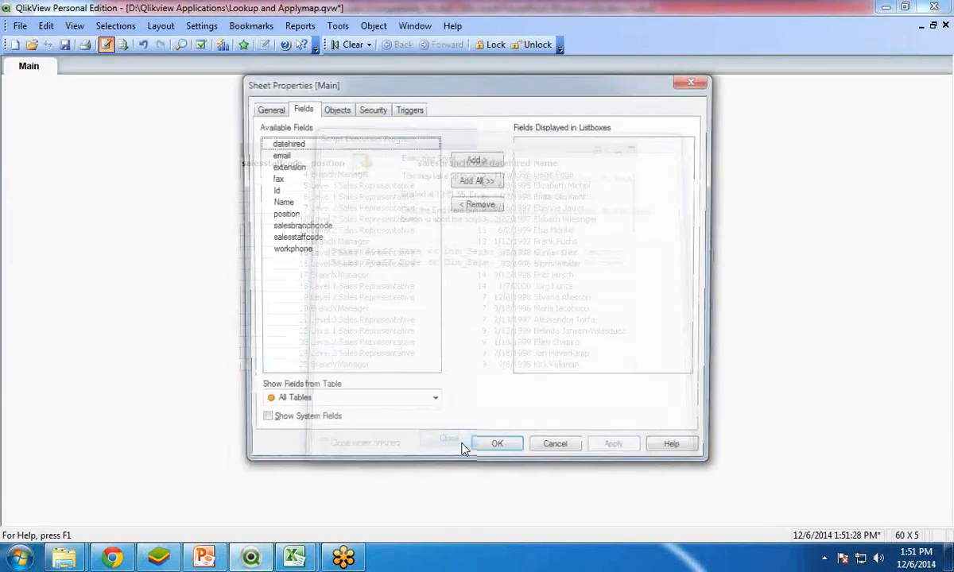
pyautogui.click(496, 455)
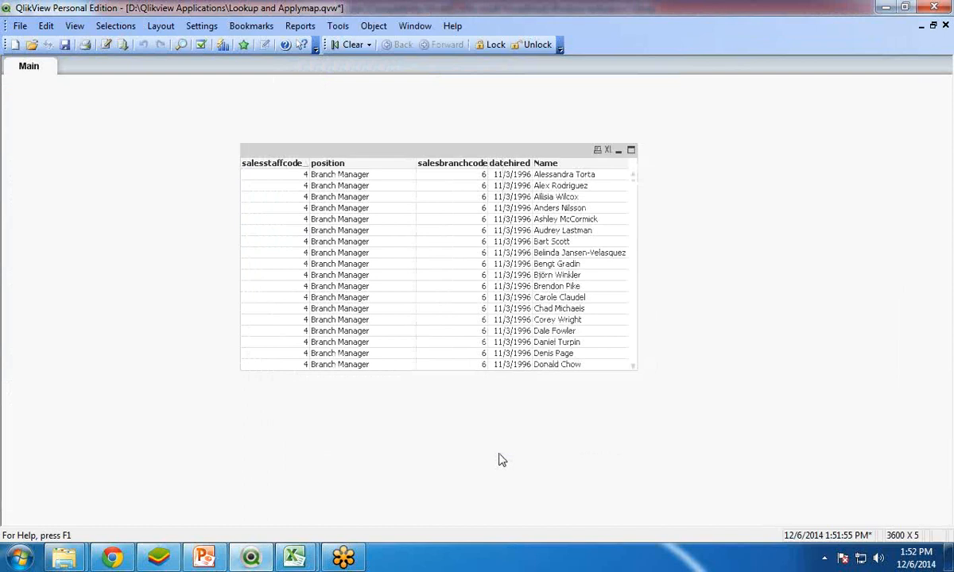
# Step: Open the Table Viewer and move the two sales staff tables around to check whether they are linked, and close it
pyautogui.hotkey('ctrl', 't')
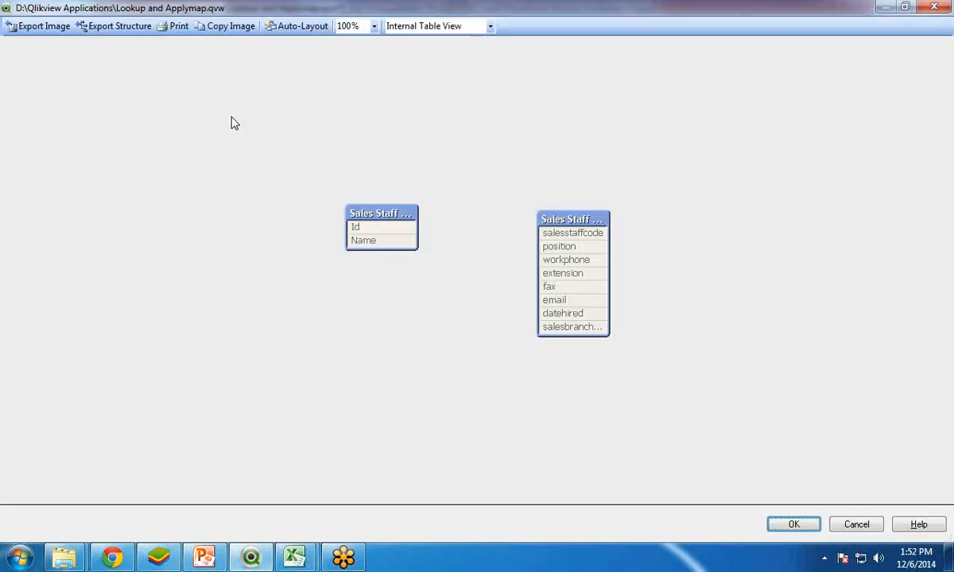
pyautogui.moveTo(387, 213); pyautogui.dragTo(349, 223)
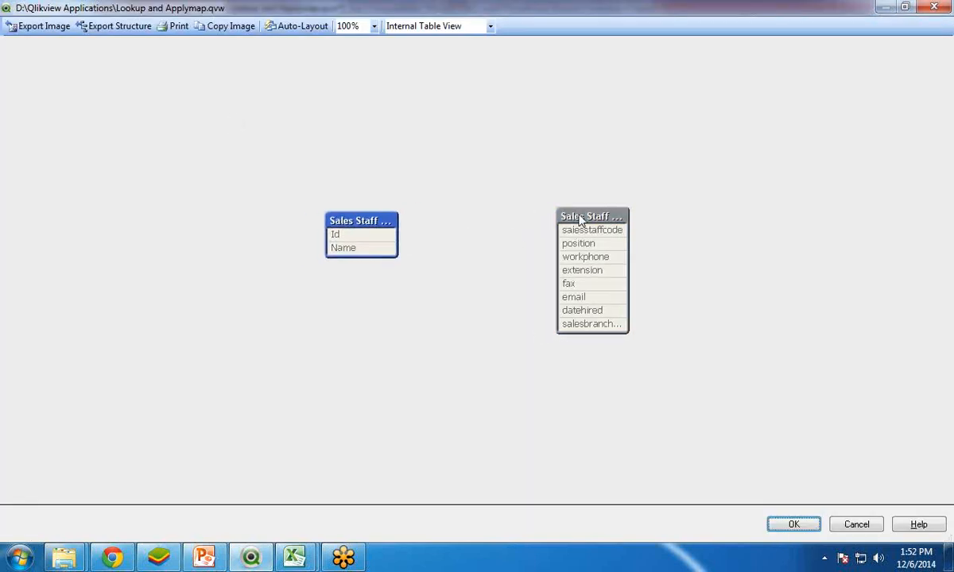
pyautogui.moveTo(578, 215); pyautogui.dragTo(471, 226)
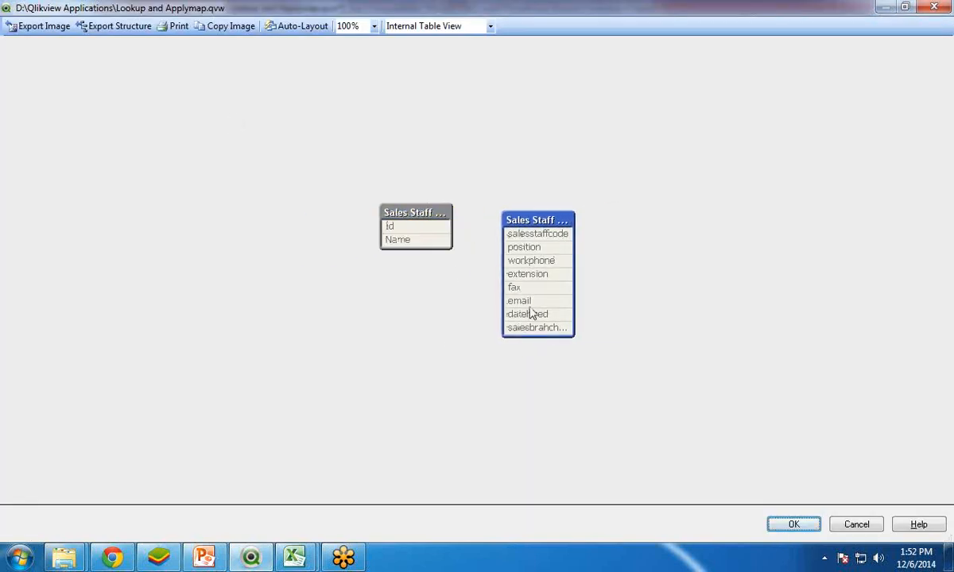
pyautogui.moveTo(531, 315)
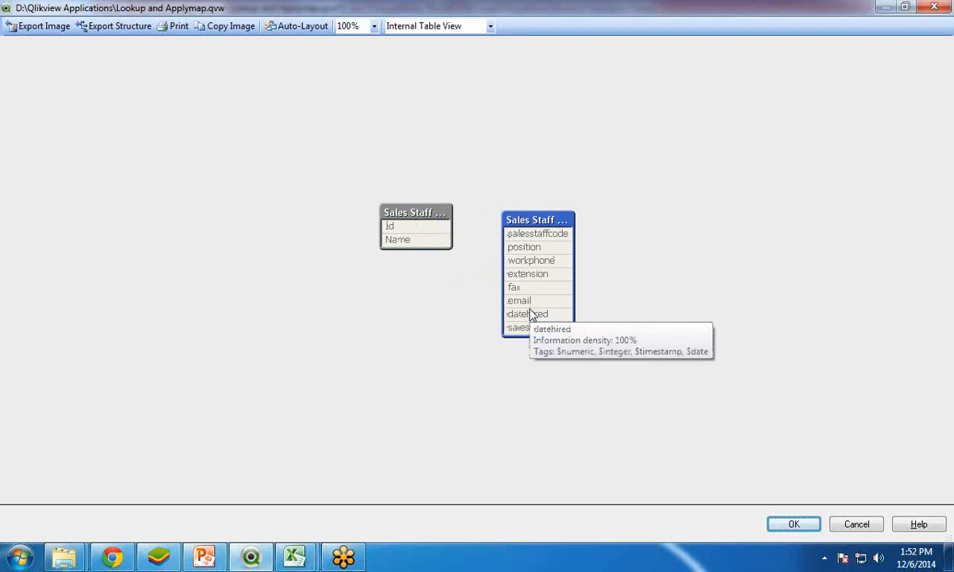
pyautogui.click(792, 525)
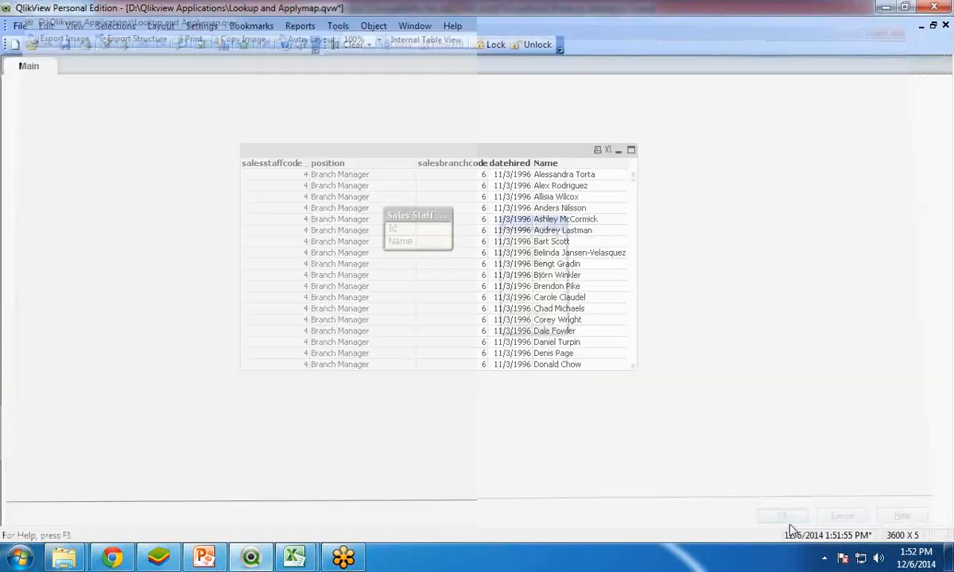
# Step: Scroll through the table box to examine which names are paired with each sales staff code
pyautogui.click(106, 45)
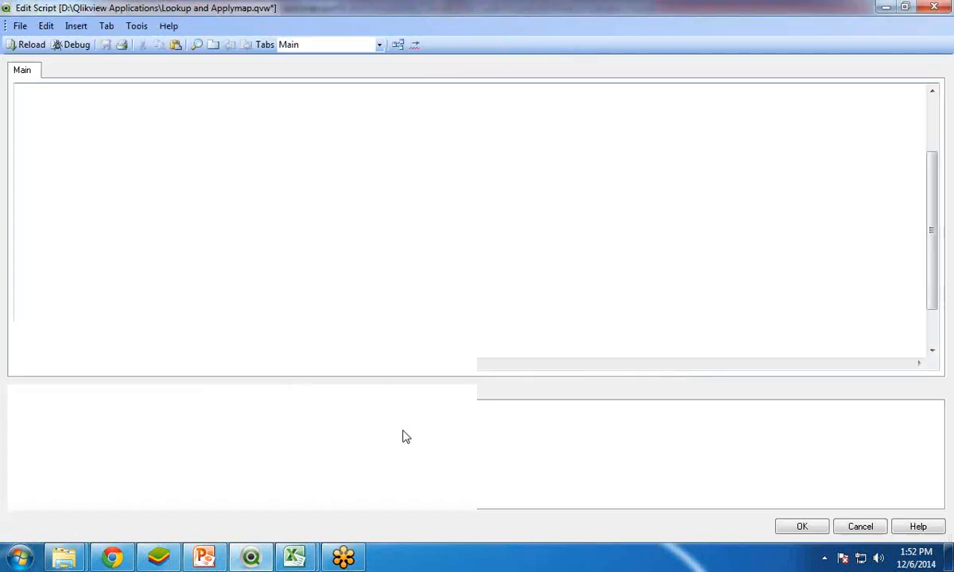
pyautogui.click(935, 5)
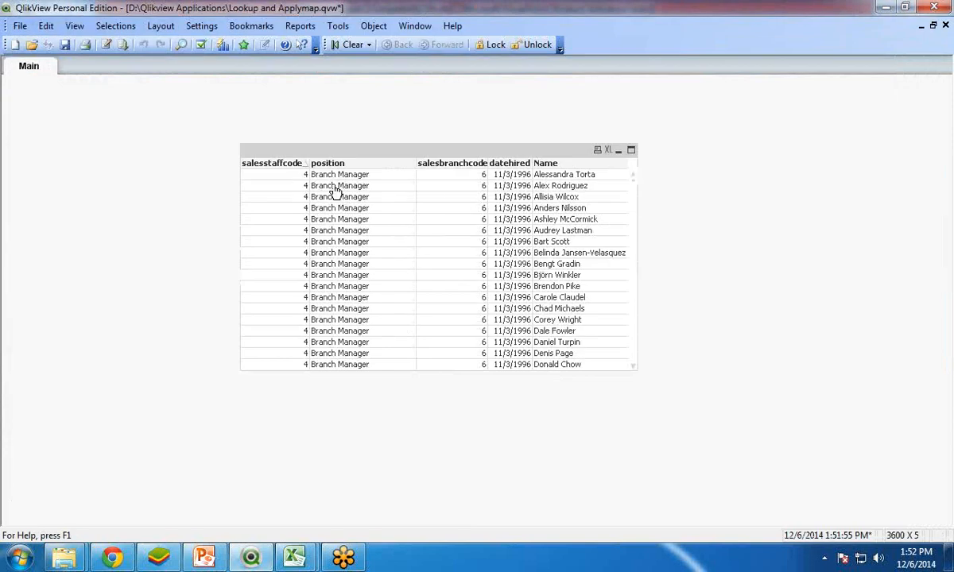
pyautogui.moveTo(633, 185); pyautogui.dragTo(633, 342)
pyautogui.click(634, 344)
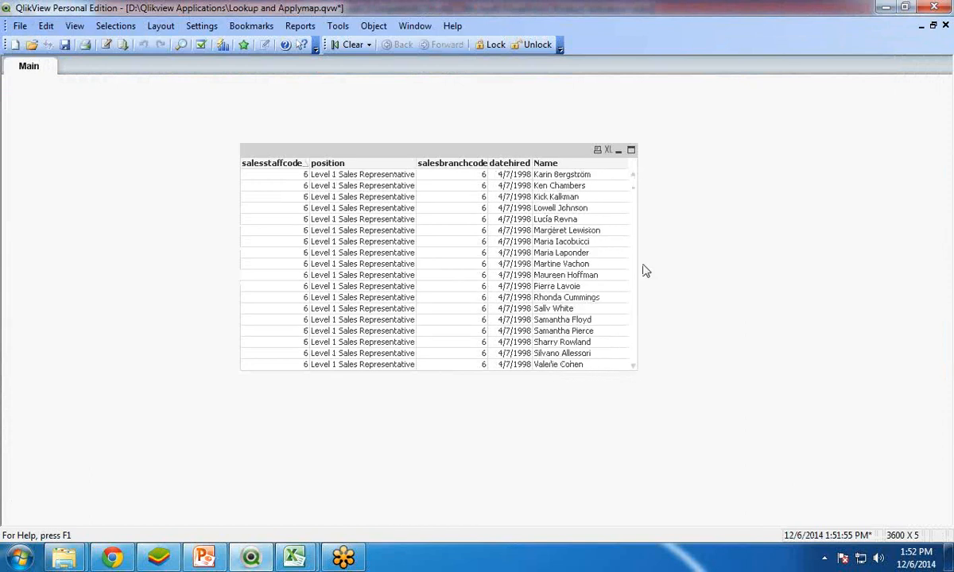
pyautogui.click(635, 209)
pyautogui.moveTo(635, 208); pyautogui.dragTo(625, 162)
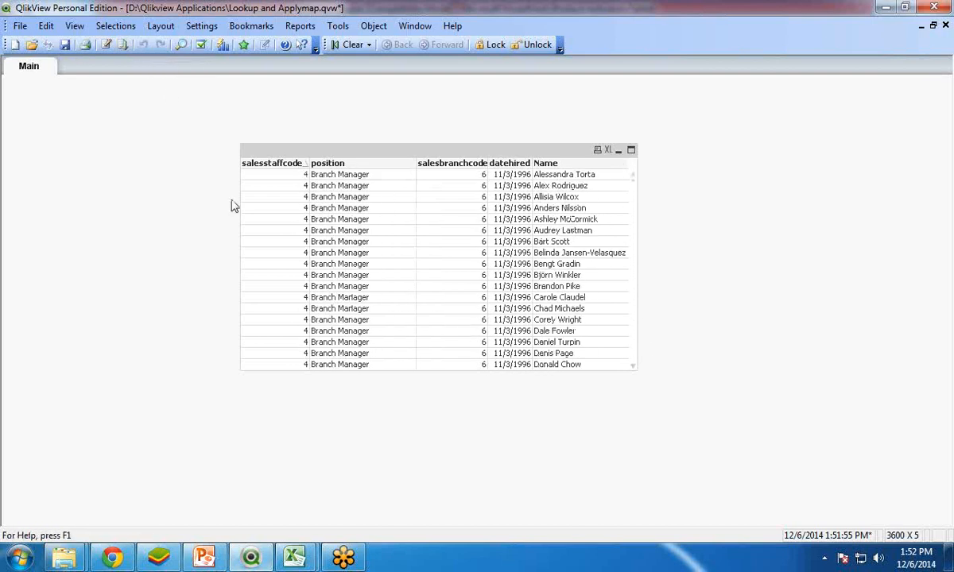
# Step: Paste the Lookup line back after salesbranchcode with a separating comma and change its second parameter to 'Id'
pyautogui.click(106, 44)
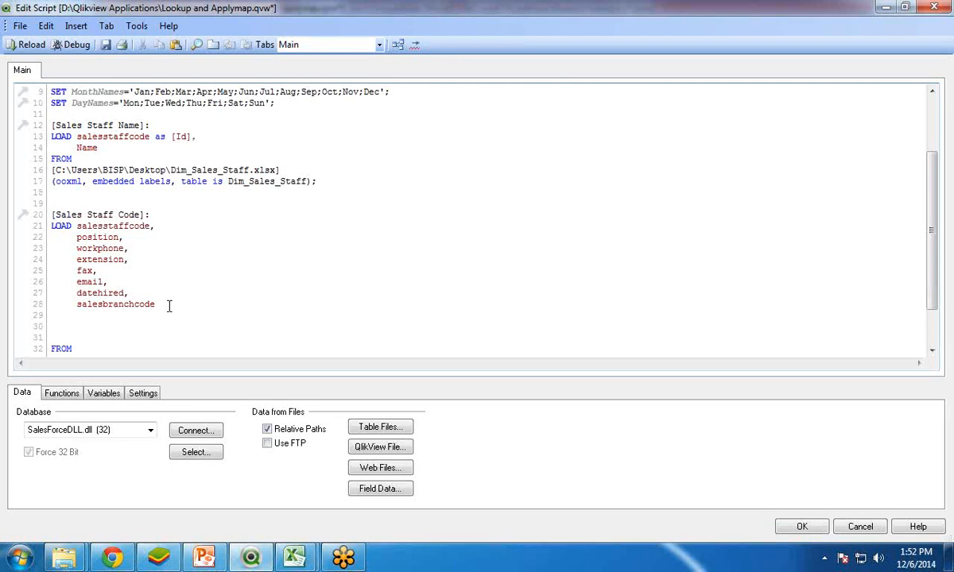
pyautogui.press('Return')
pyautogui.write("Lookup('Name','salesstaffcode',[salesstaffcode],'Sales Staff Name') as [Staff Name]")
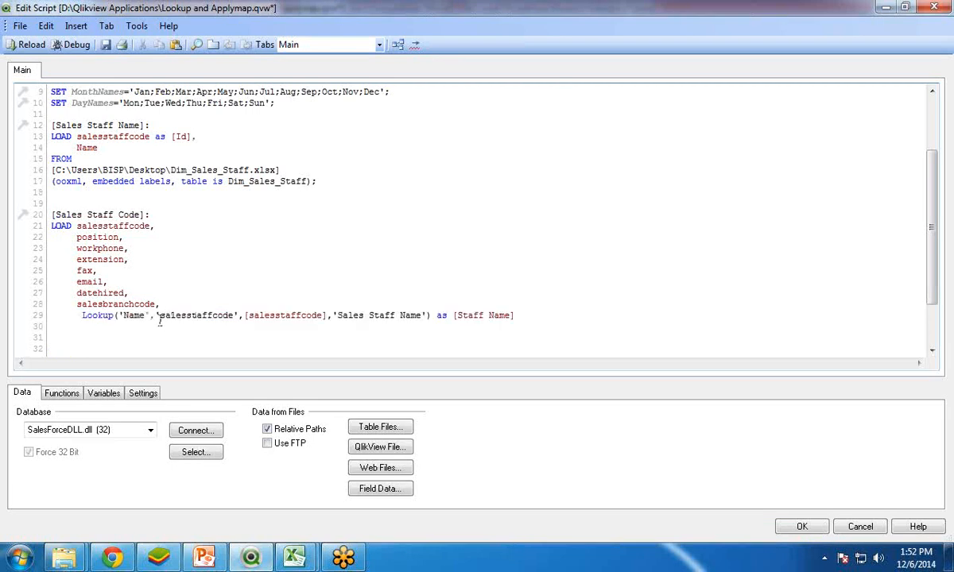
pyautogui.moveTo(75, 136); pyautogui.dragTo(145, 136)
pyautogui.moveTo(159, 315); pyautogui.dragTo(235, 317)
pyautogui.write('Id')
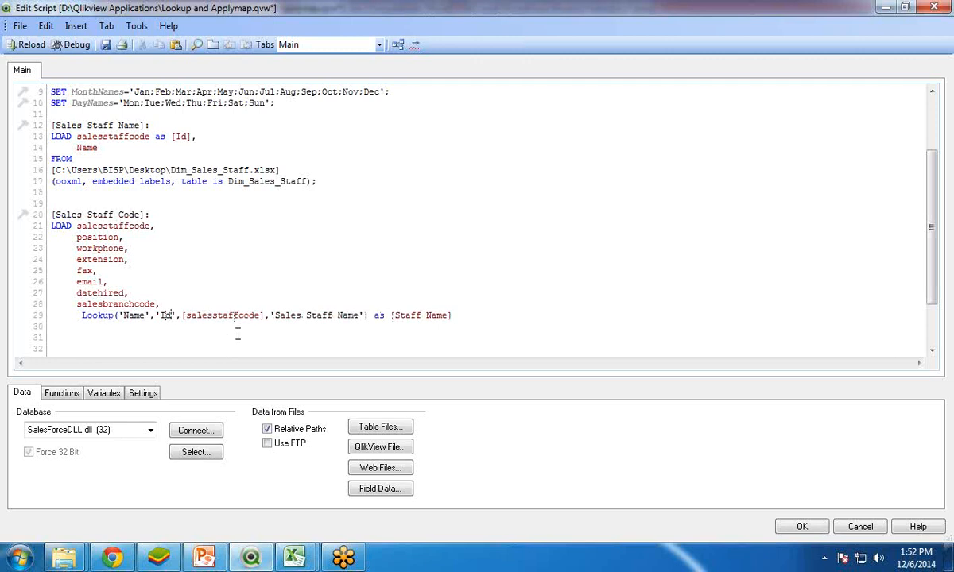
# Step: Save the script with the restored Lookup and reload it without adding fields to the sheet as list boxes
pyautogui.click(103, 44)
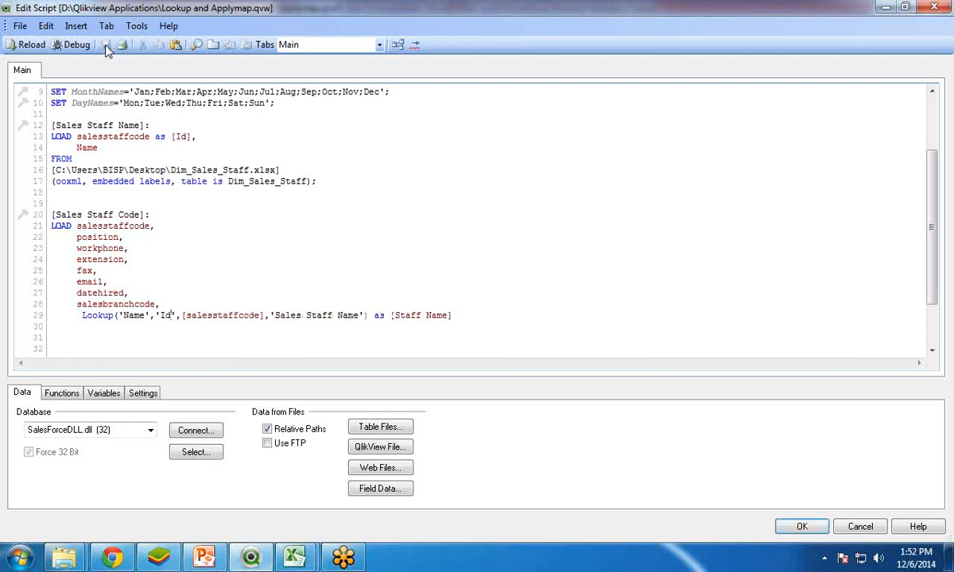
pyautogui.click(28, 46)
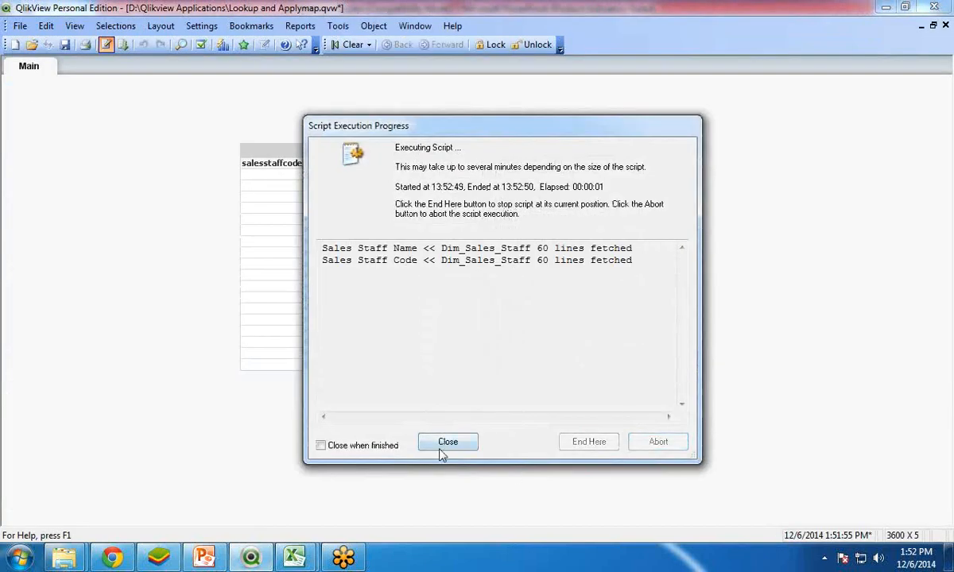
pyautogui.click(443, 445)
pyautogui.click(503, 446)
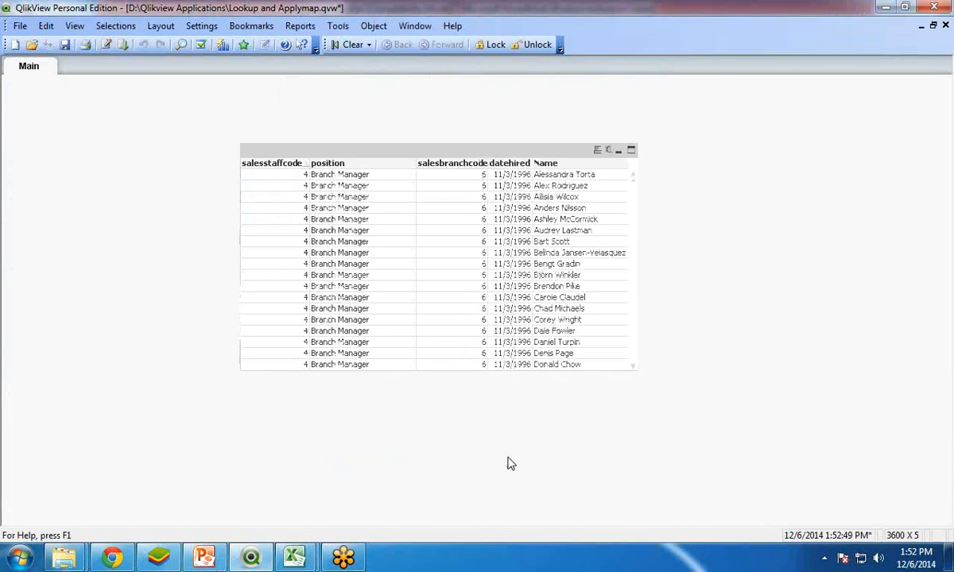
# Step: Replace the Name field in the table box with the Staff Name field and apply the changed properties
pyautogui.rightClick(345, 153)
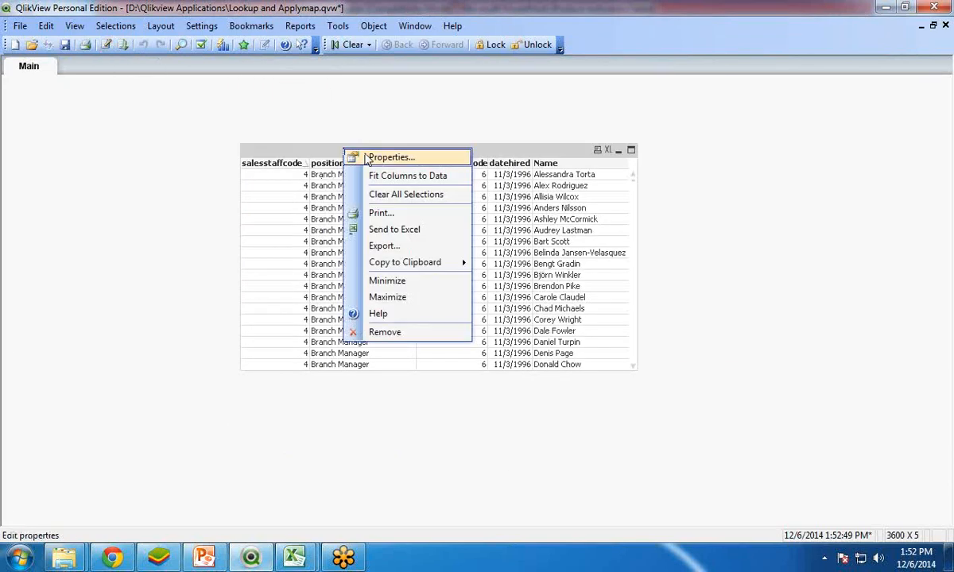
pyautogui.click(390, 157)
pyautogui.click(477, 225)
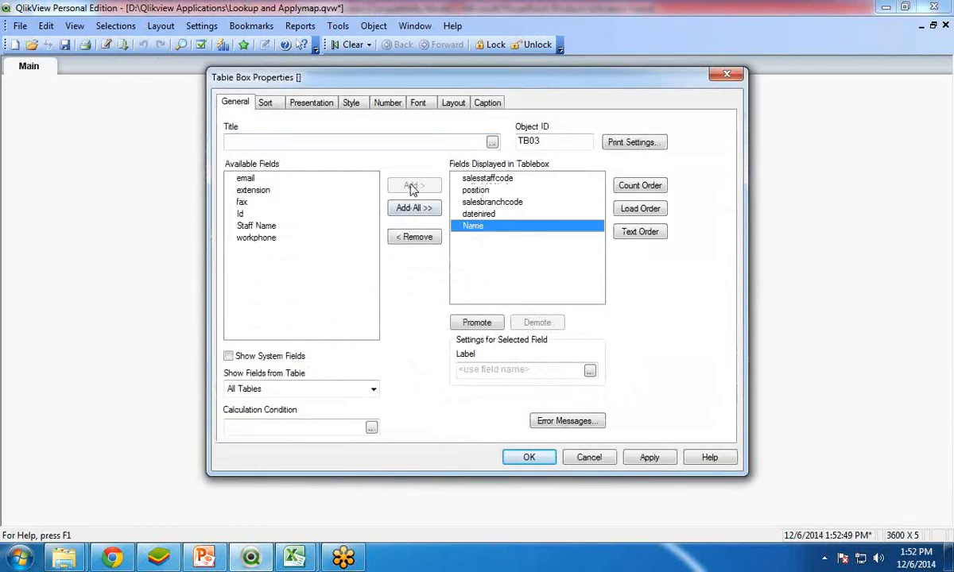
pyautogui.click(414, 237)
pyautogui.click(285, 239)
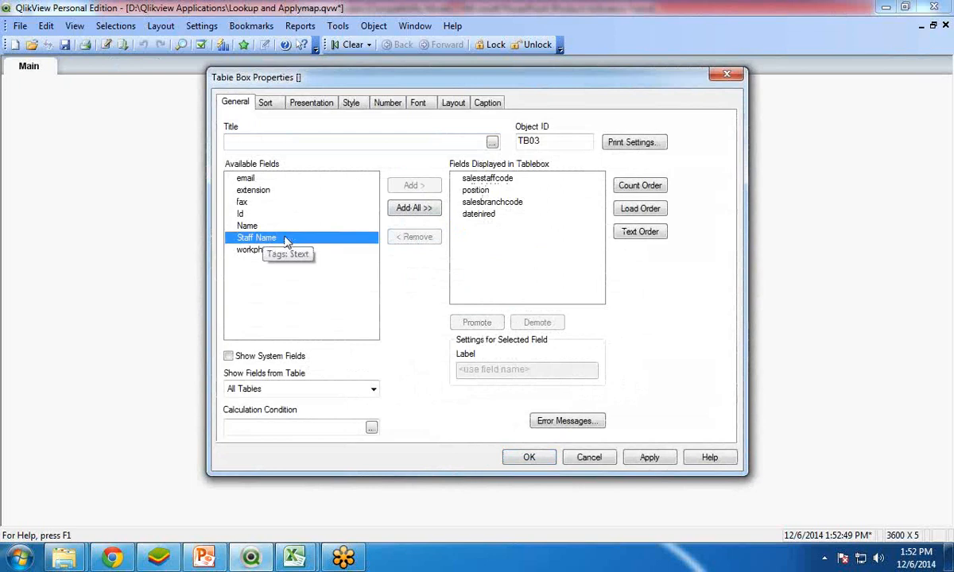
pyautogui.click(420, 186)
pyautogui.click(542, 459)
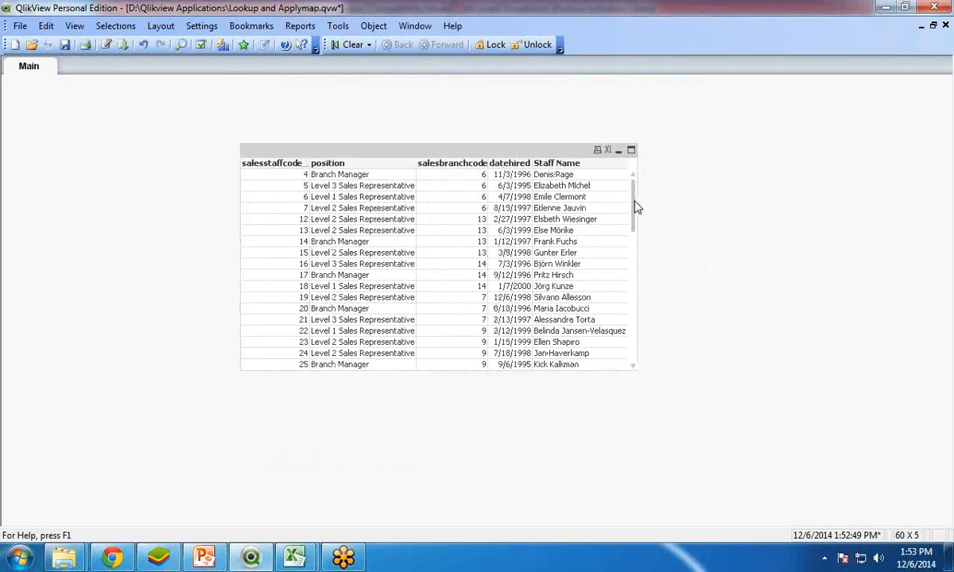
# Step: Review the table box's staff names, and check in the Table Viewer whether the two sales staff tables are linked
pyautogui.moveTo(634, 204); pyautogui.dragTo(632, 177)
pyautogui.hotkey('ctrl', 't')
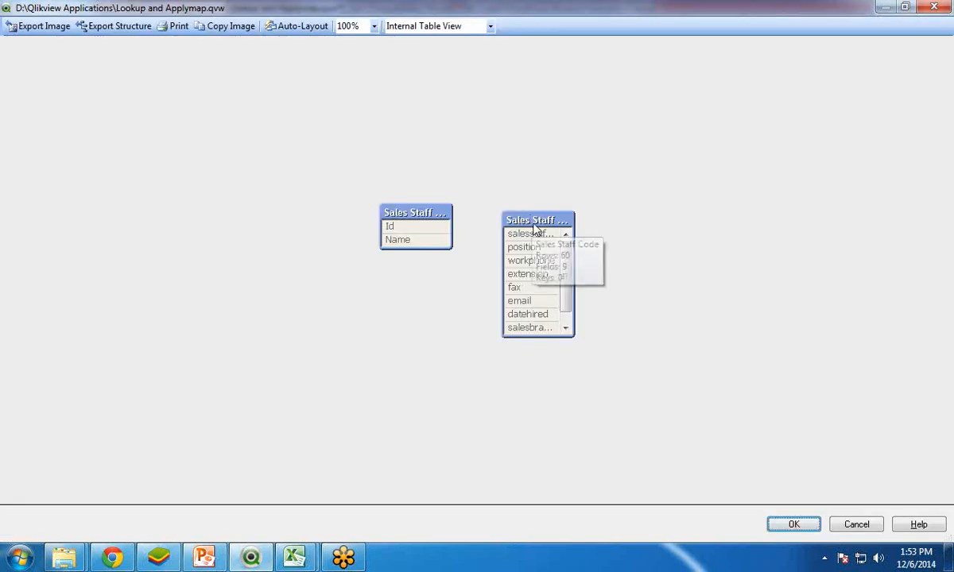
pyautogui.moveTo(401, 230); pyautogui.dragTo(372, 217)
pyautogui.moveTo(542, 217); pyautogui.dragTo(507, 232)
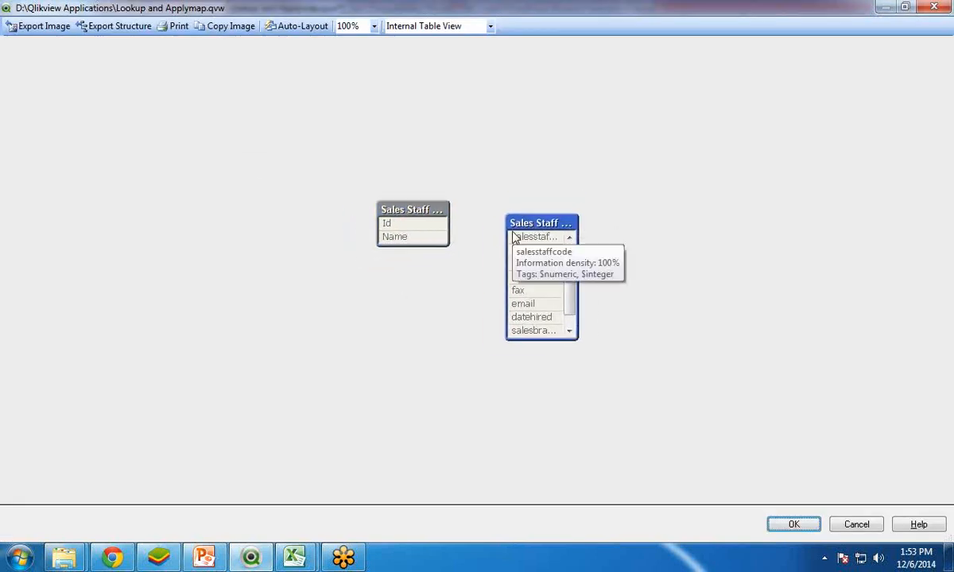
pyautogui.click(793, 524)
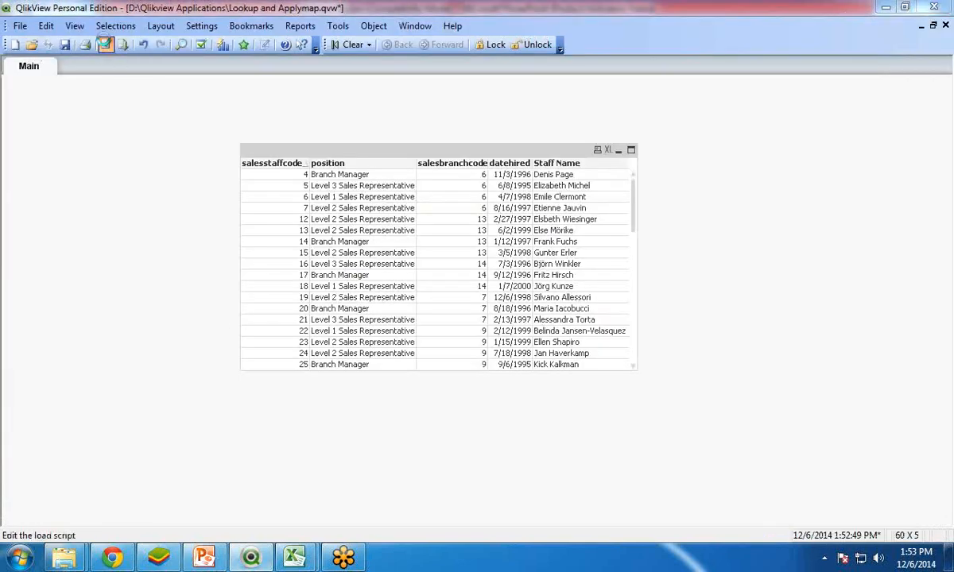
# Step: Open the load script and examine how the Lookup line's parameters relate to the Sales Staff Name and Sales Staff Code tables
pyautogui.click(105, 44)
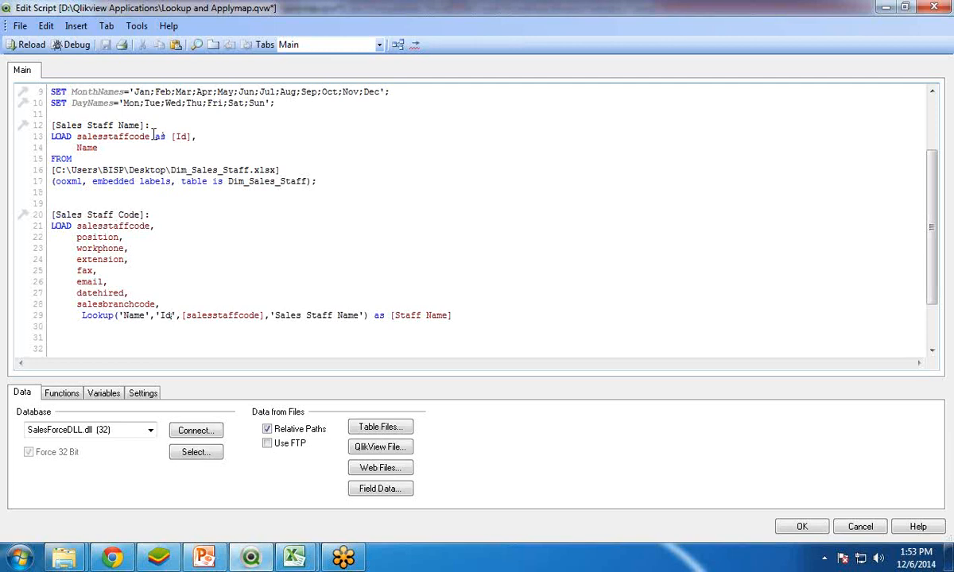
pyautogui.moveTo(151, 136); pyautogui.dragTo(191, 133)
pyautogui.doubleClick(97, 316)
pyautogui.click(193, 317)
pyautogui.doubleClick(86, 148)
pyautogui.moveTo(53, 214); pyautogui.dragTo(143, 214)
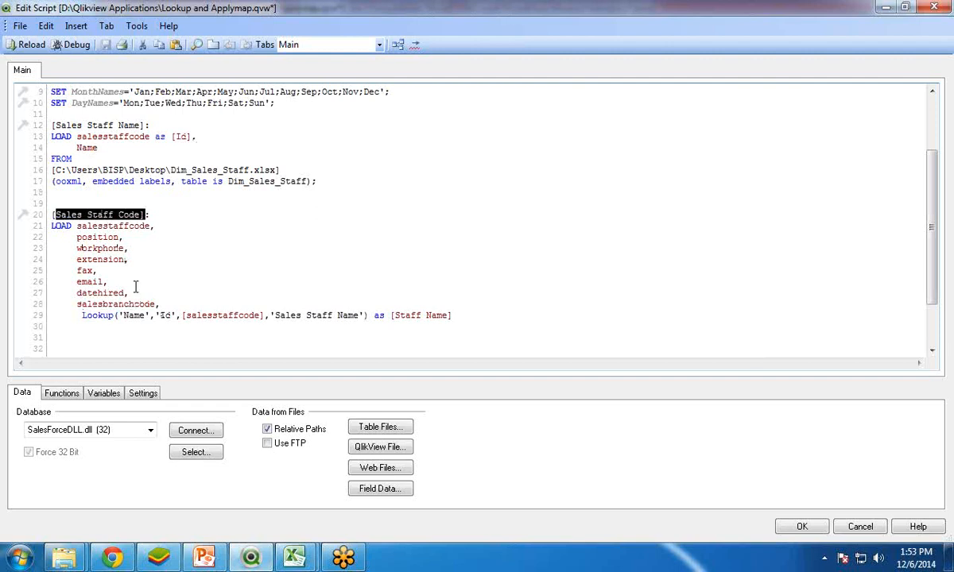
pyautogui.click(81, 316)
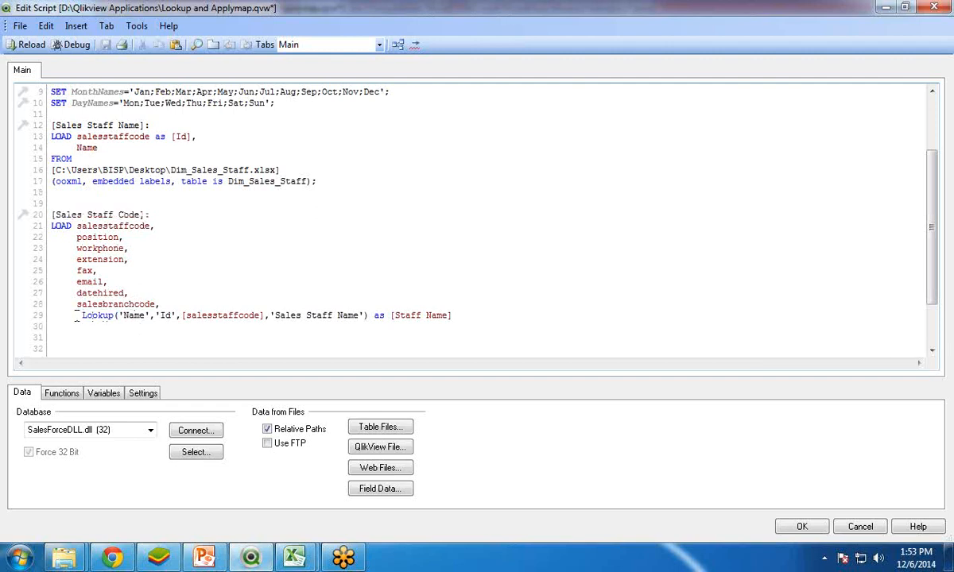
pyautogui.doubleClick(96, 315)
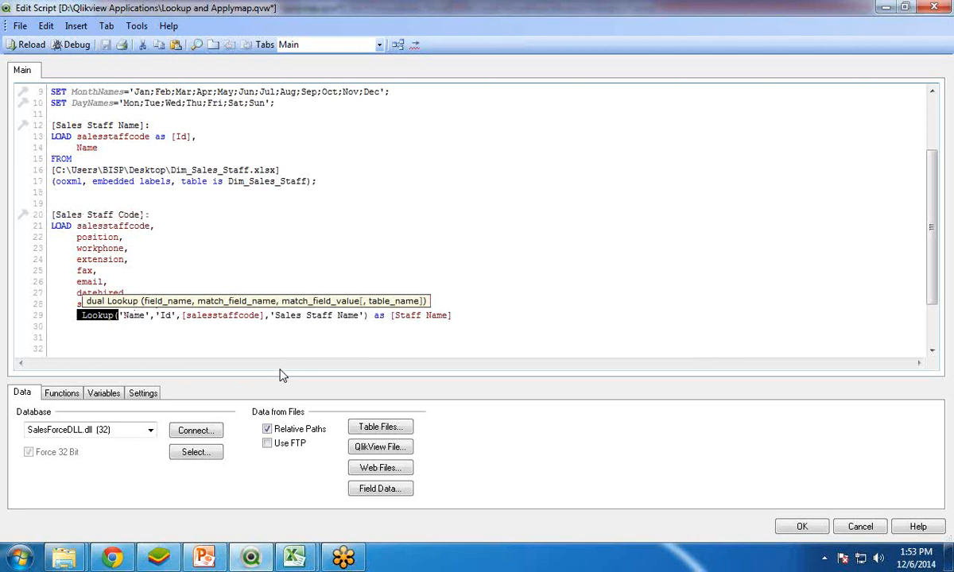
# Step: Switch to the PowerPoint presentation and show its closing "Any Questions ?" slide
pyautogui.click(204, 558)
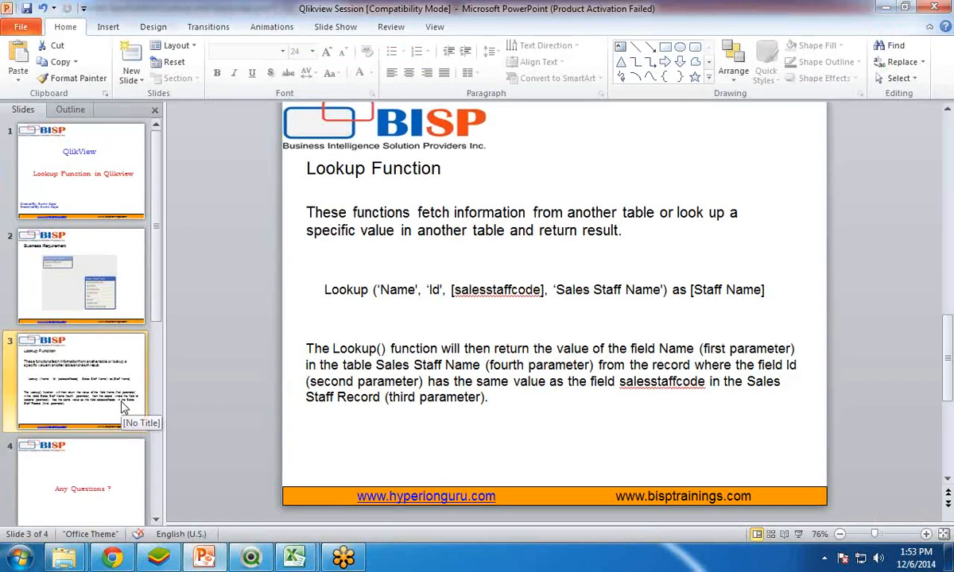
pyautogui.click(86, 460)
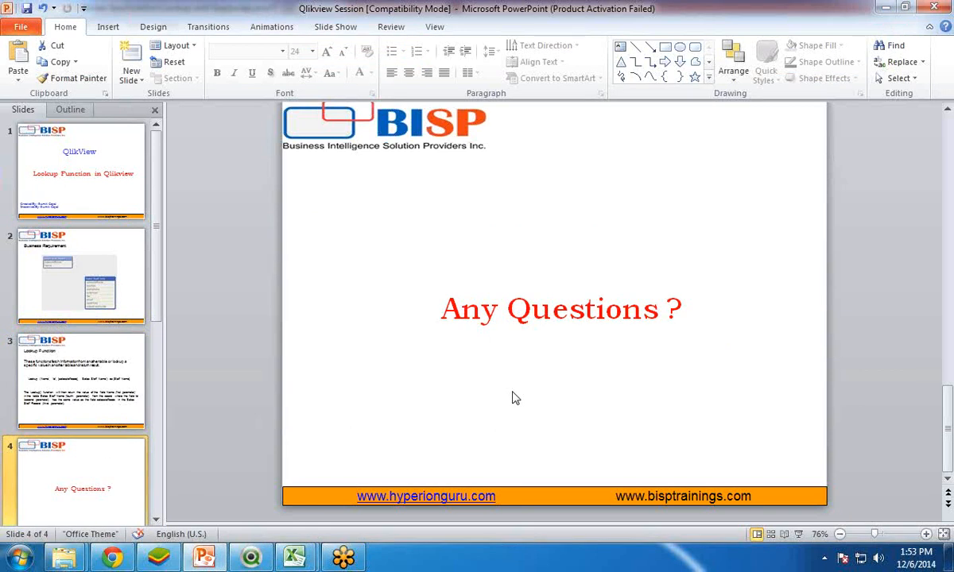